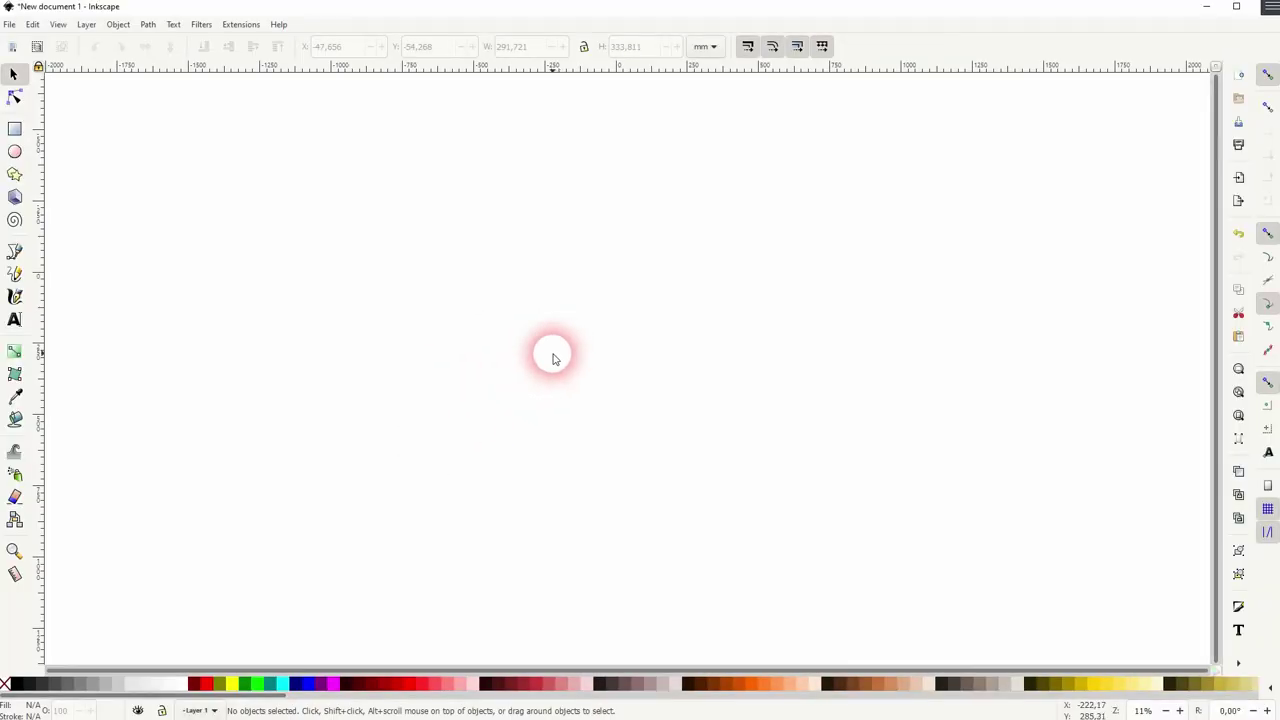
- Launch Extensions > Render > 3D Polyhedron and move its dialog aside so the red cube preview shows
click(241, 24)
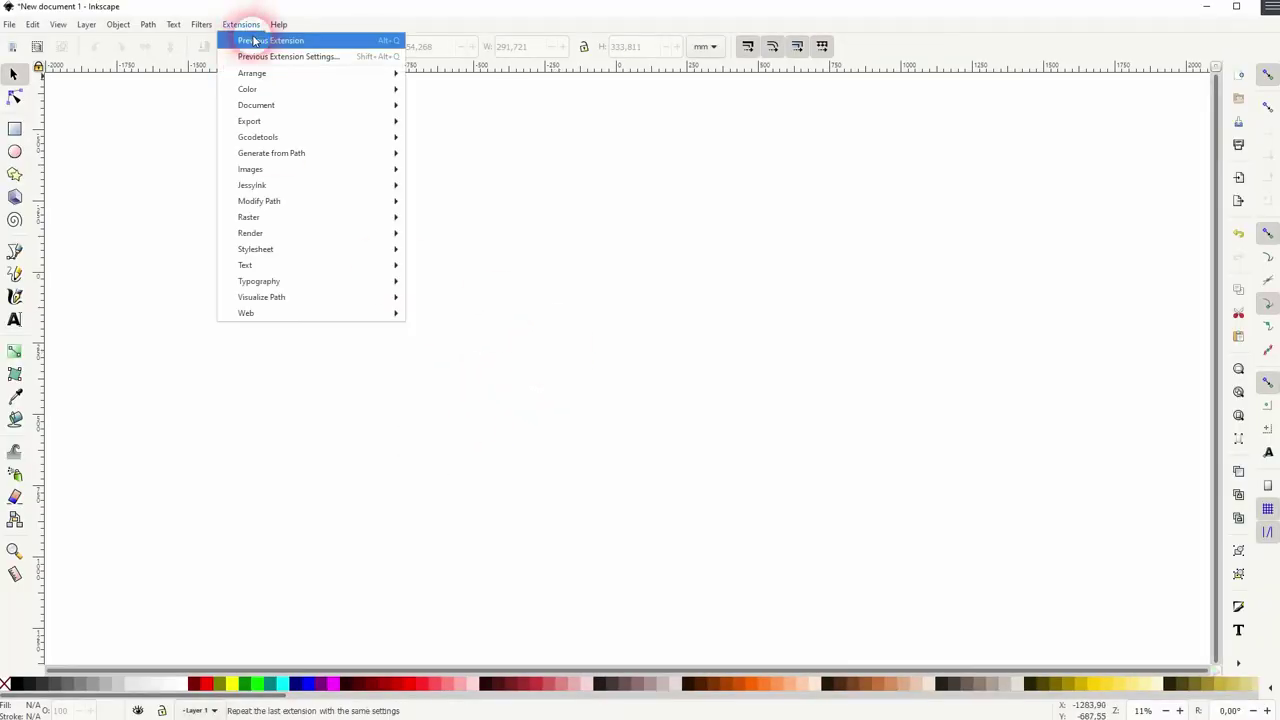
mouse_move(371, 233)
click(465, 232)
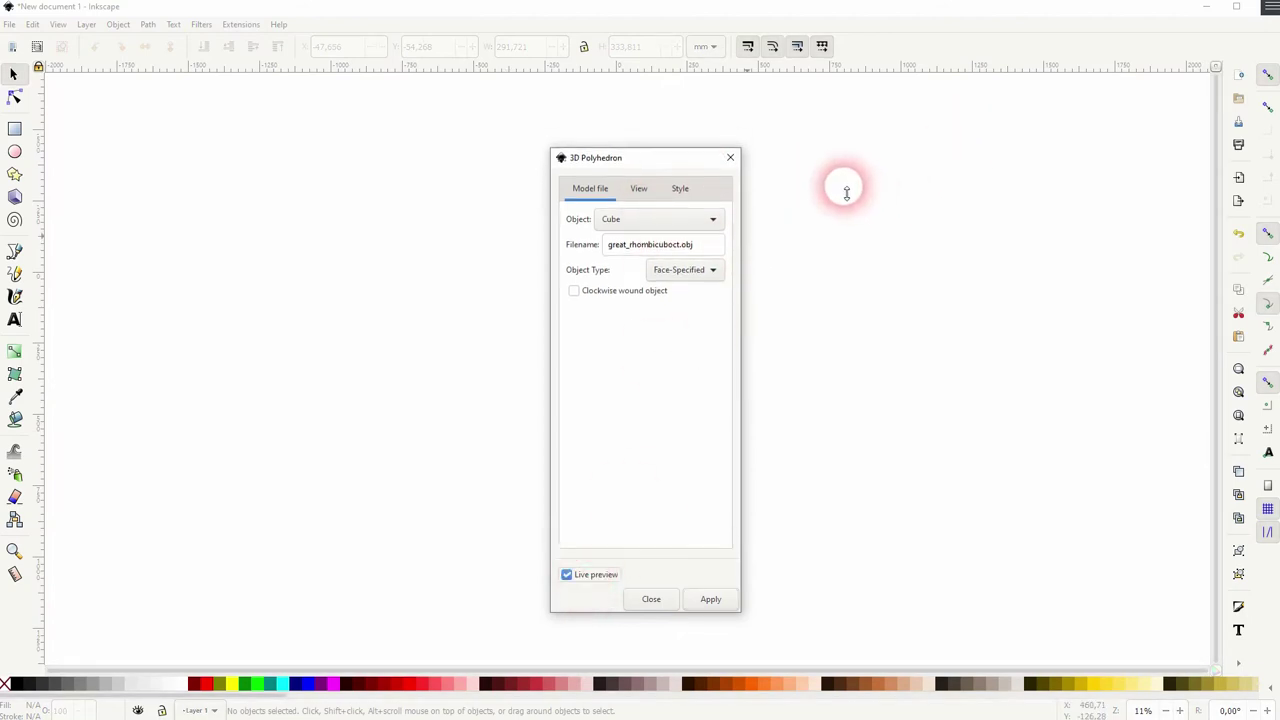
drag(672, 158, 1027, 155)
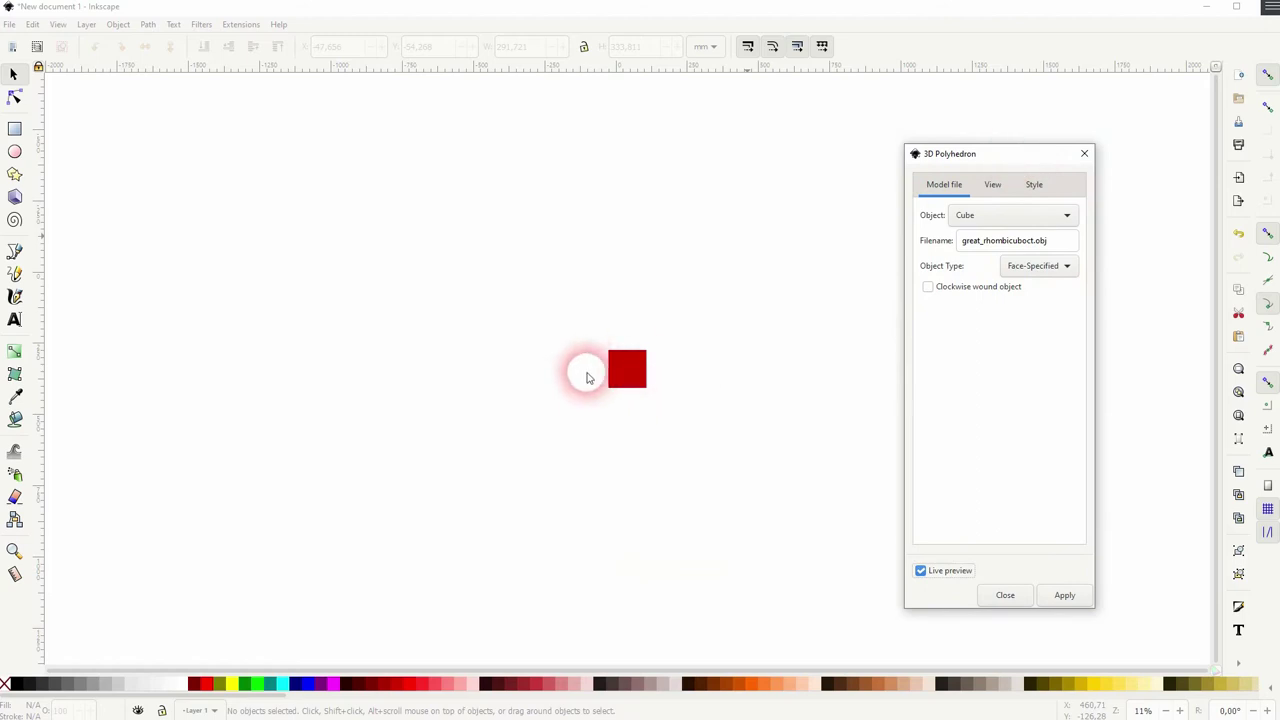
click(1015, 218)
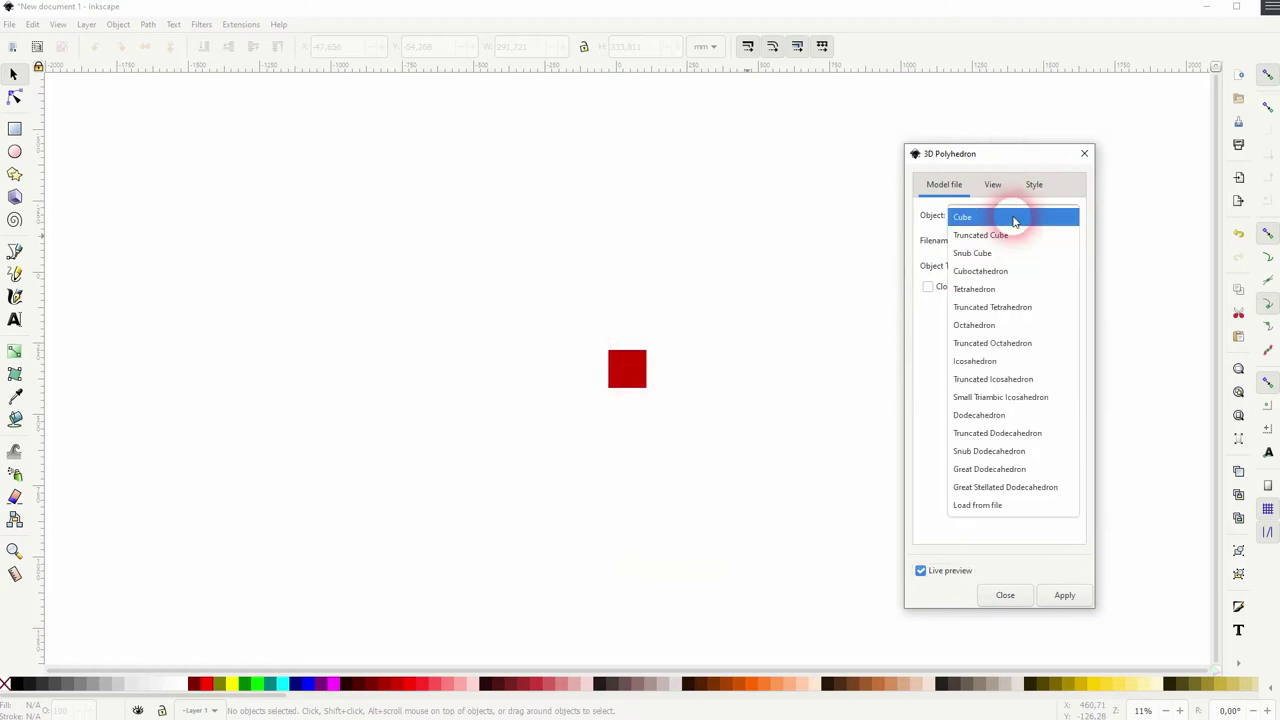
click(1016, 289)
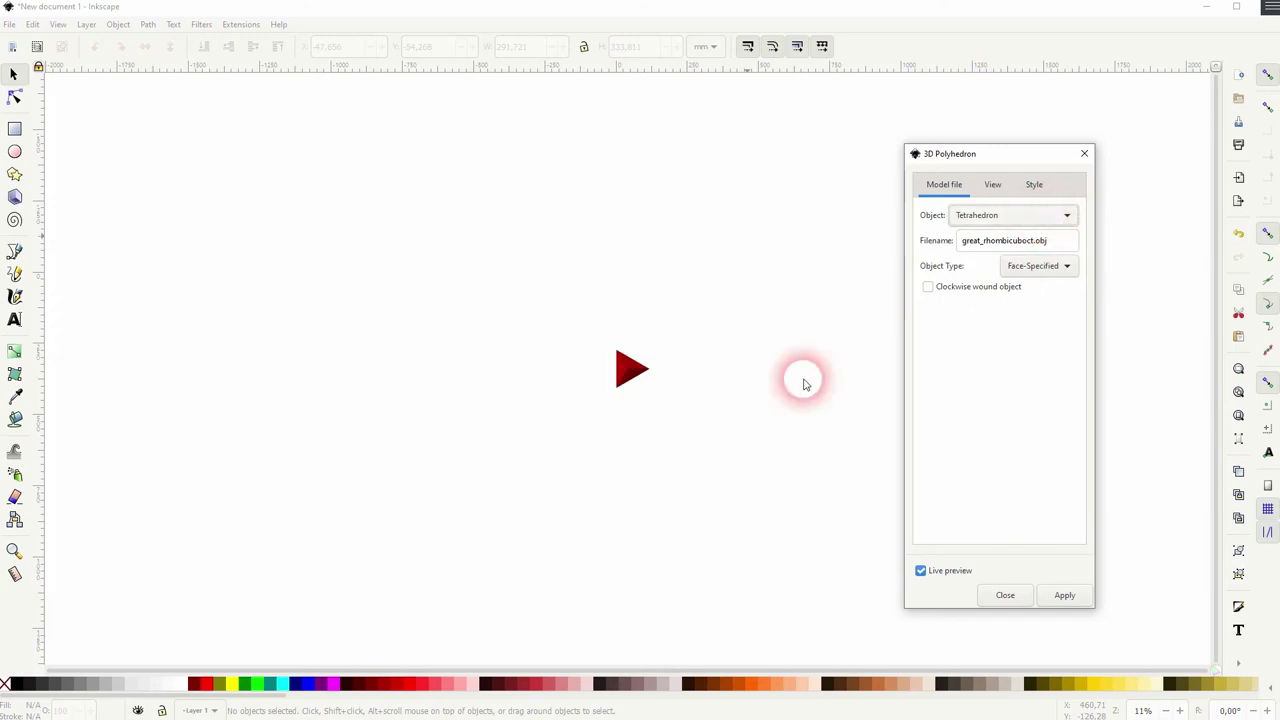
click(1030, 228)
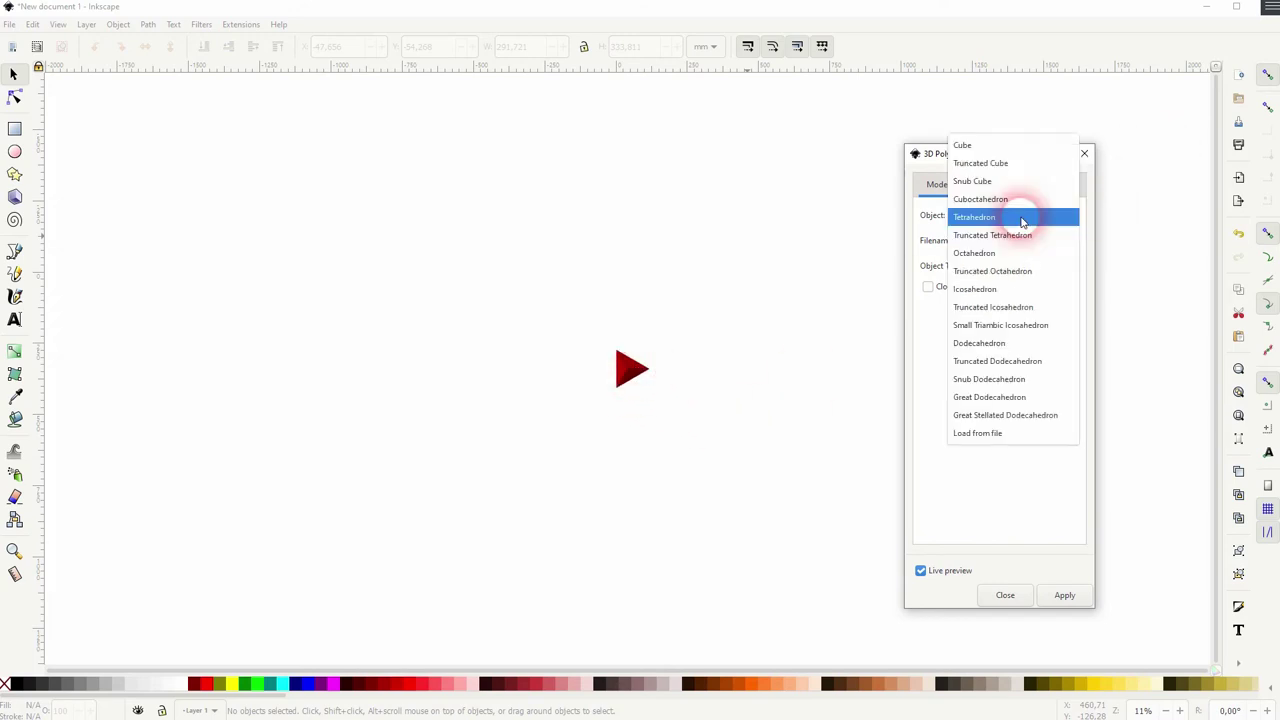
click(1036, 292)
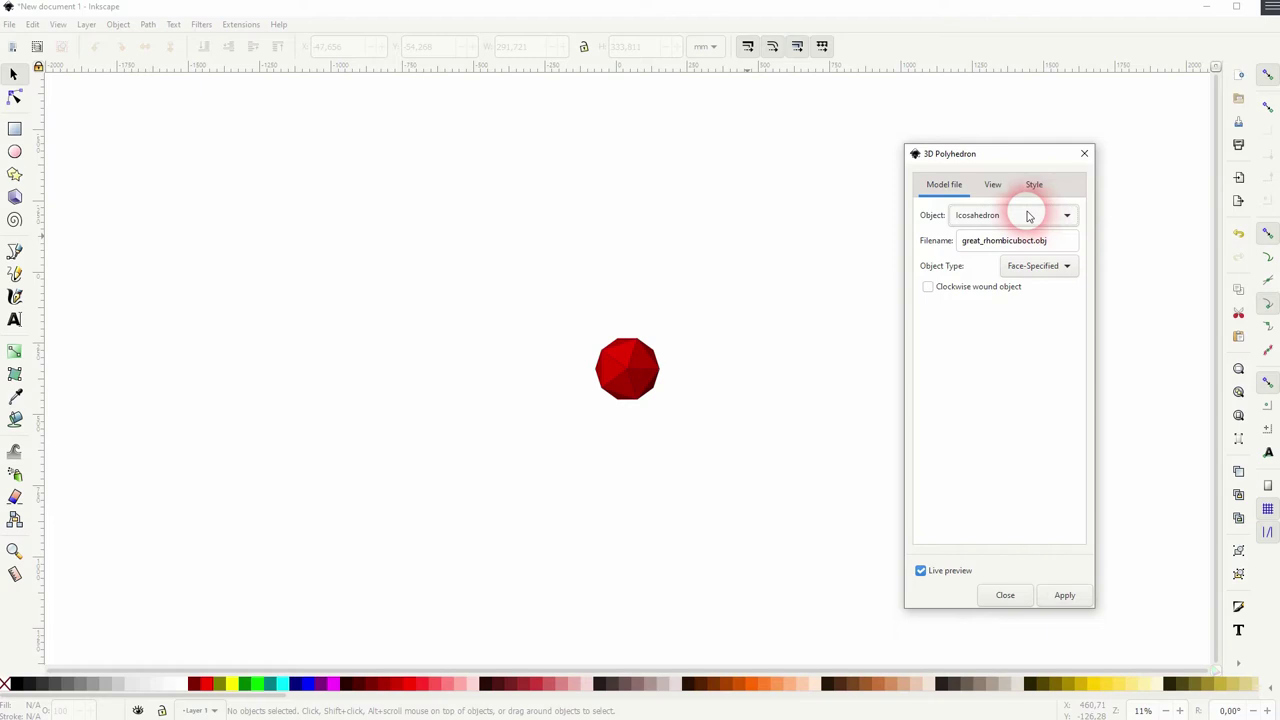
click(1030, 215)
click(980, 70)
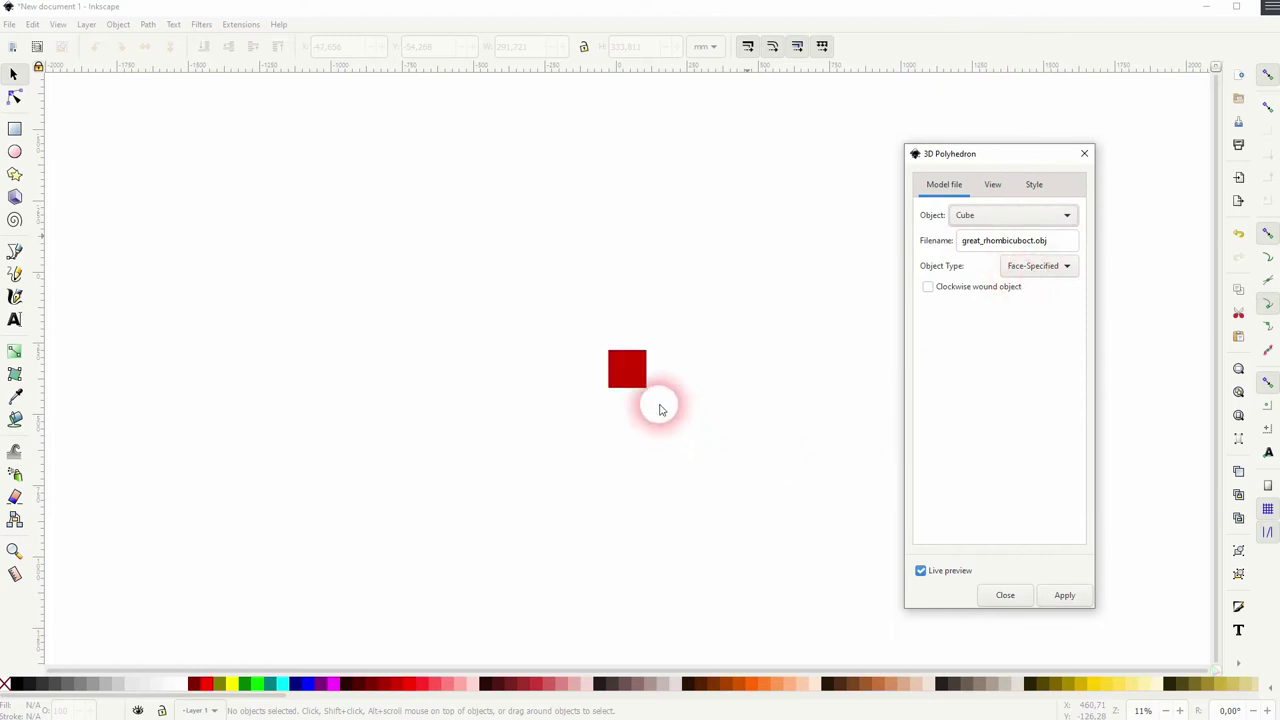
- Set the first rotation of the cube to 15° around the X-axis
click(990, 184)
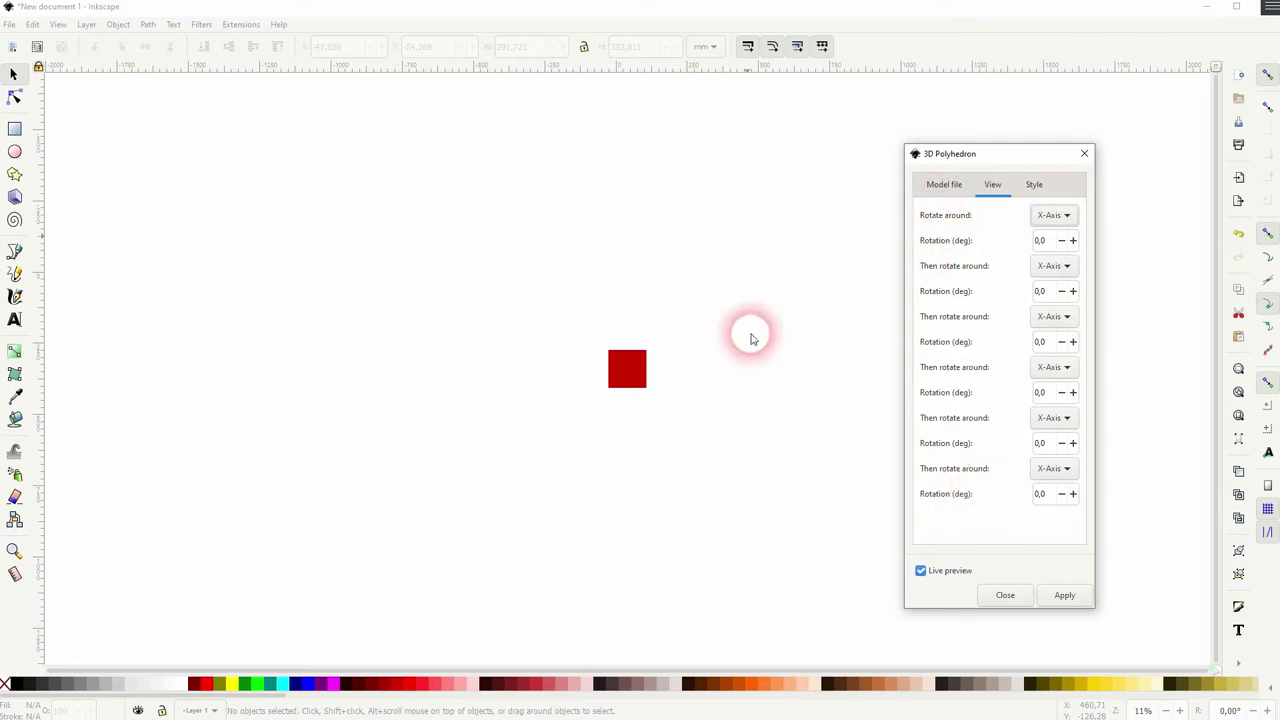
drag(1055, 248, 1016, 242)
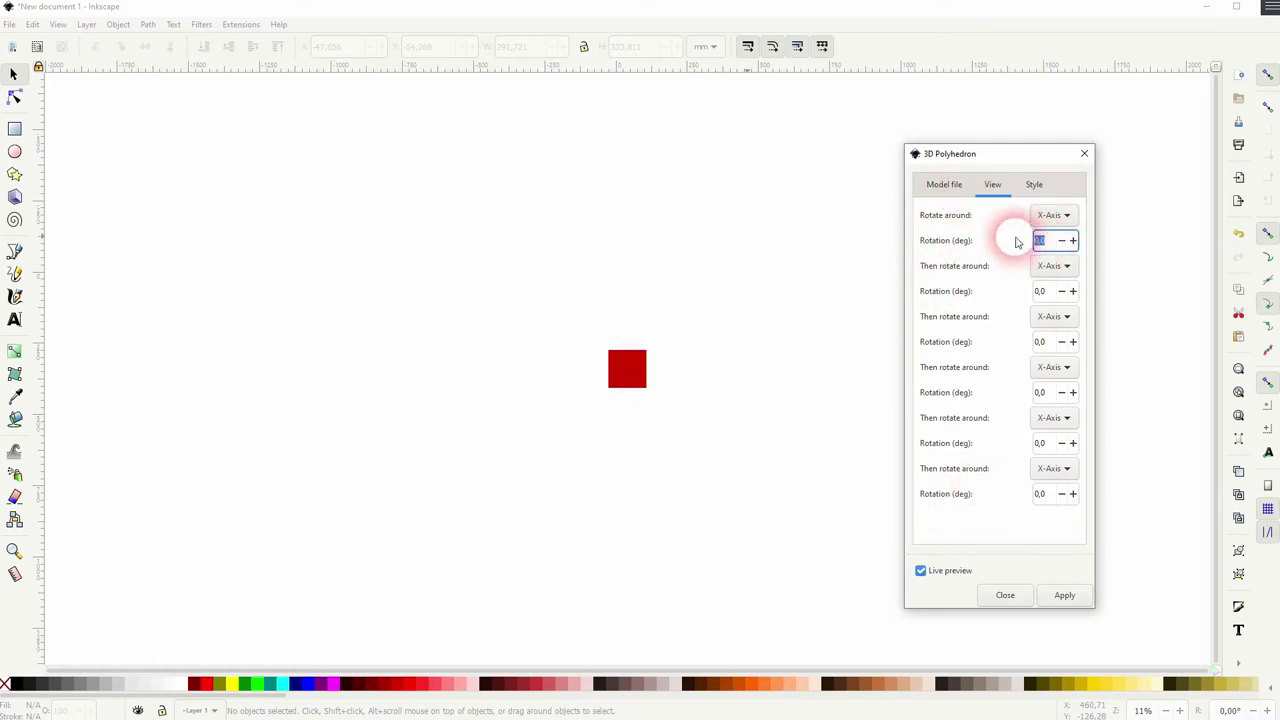
text(15)
click(1047, 290)
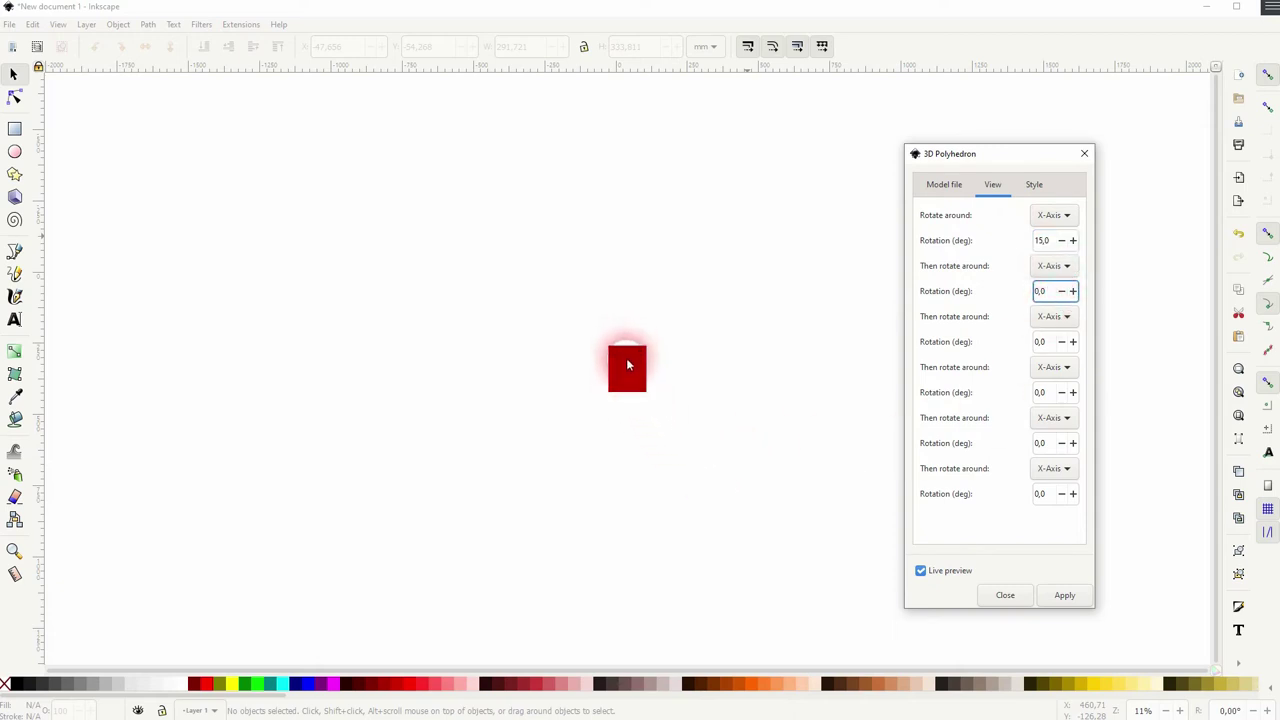
- Set the second rotation to 25° around Y and the third to 15° around Z
click(1047, 267)
click(1049, 286)
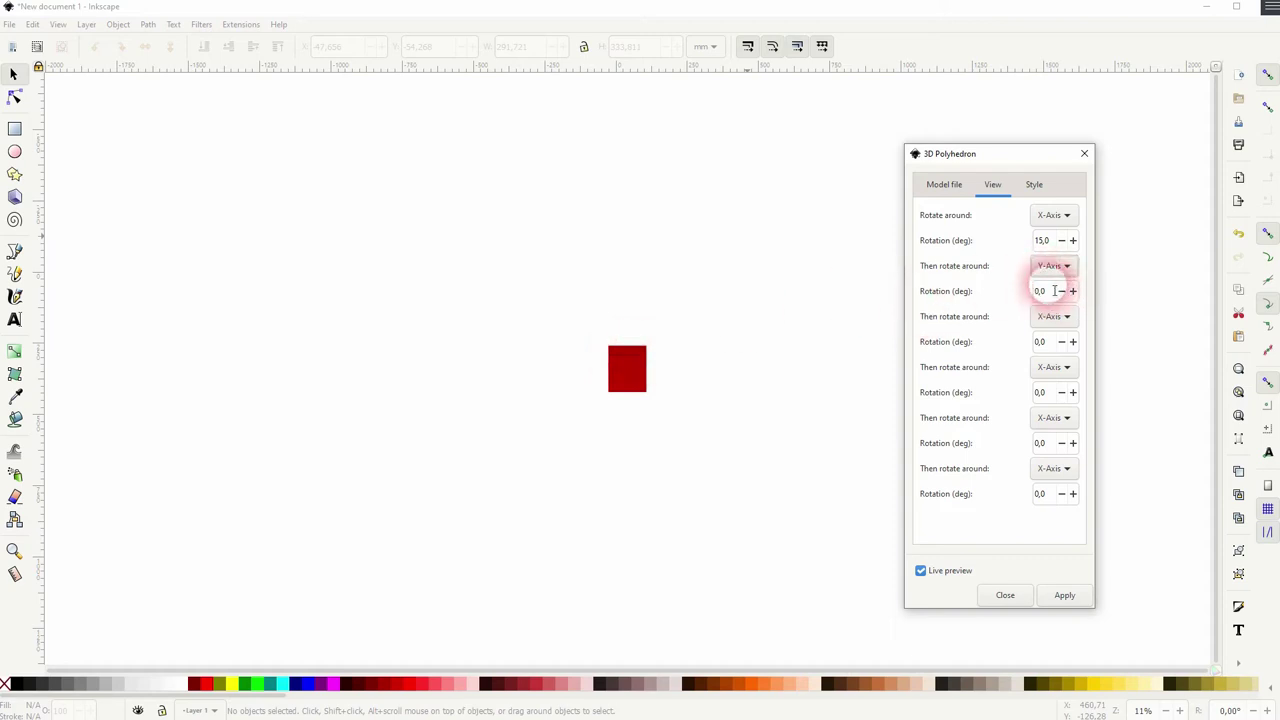
double_click(1047, 292)
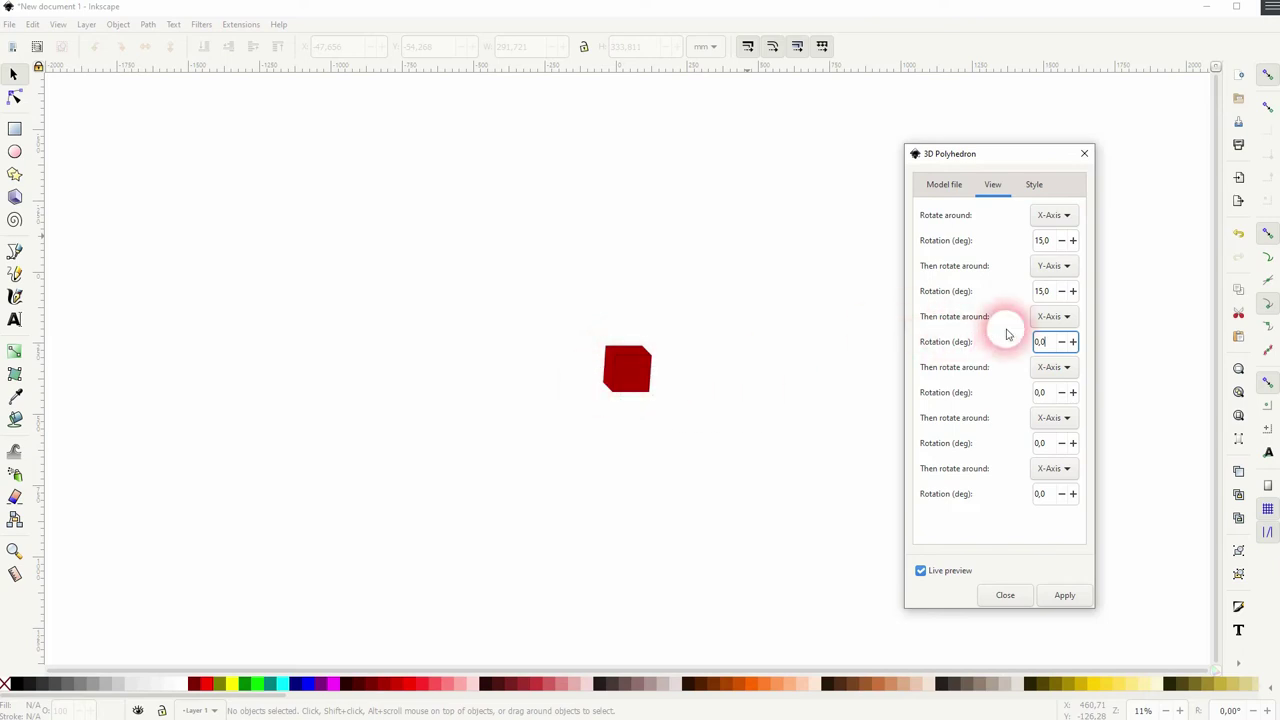
click(1046, 318)
click(1050, 354)
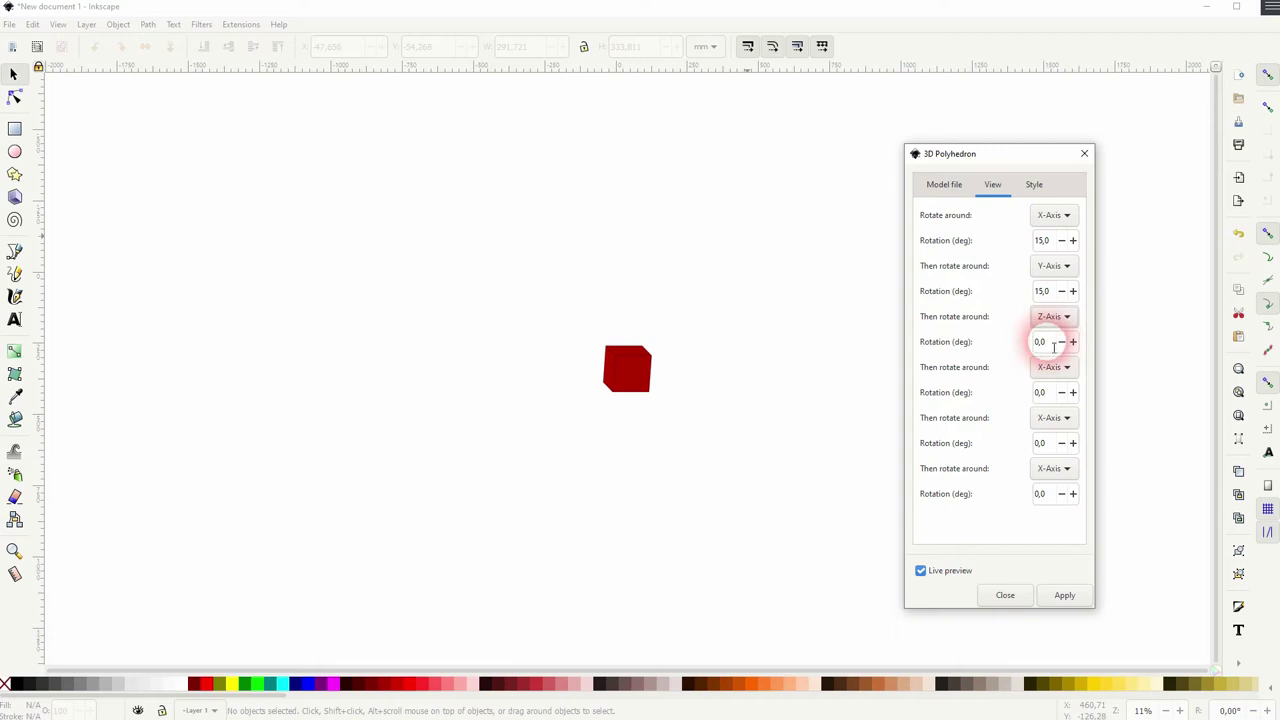
drag(1049, 342, 1019, 348)
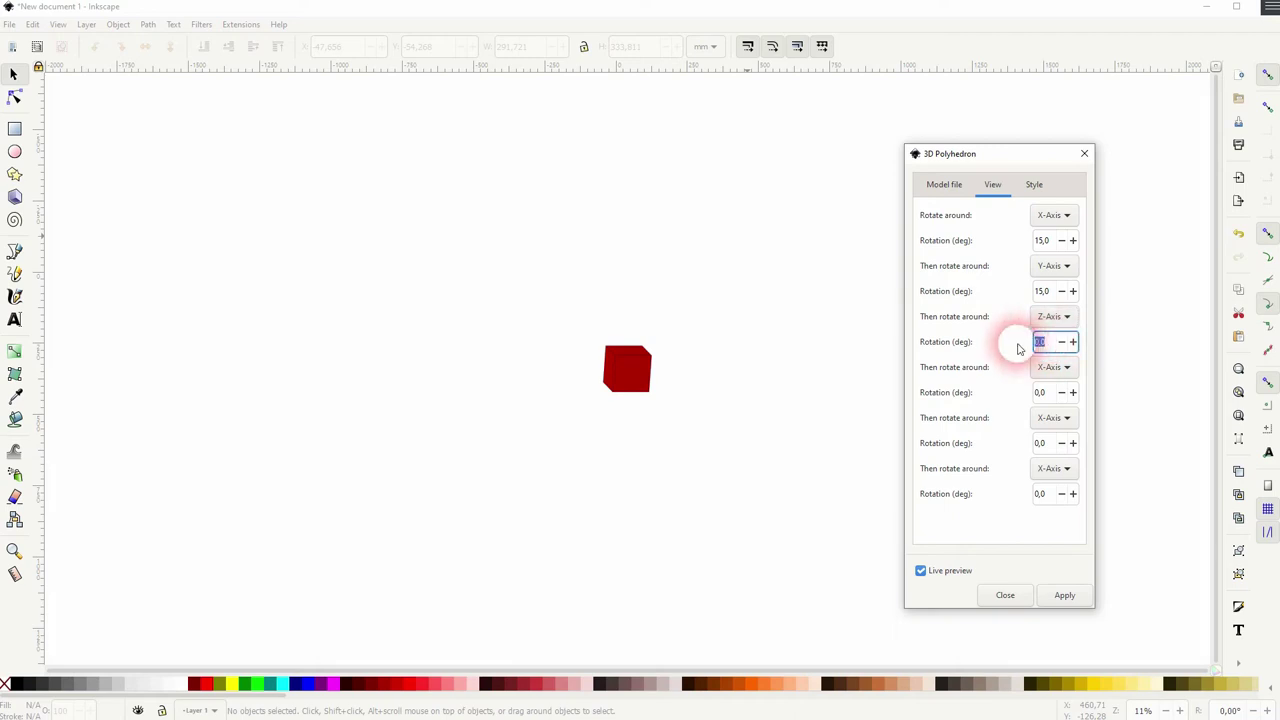
text(15)
click(1050, 393)
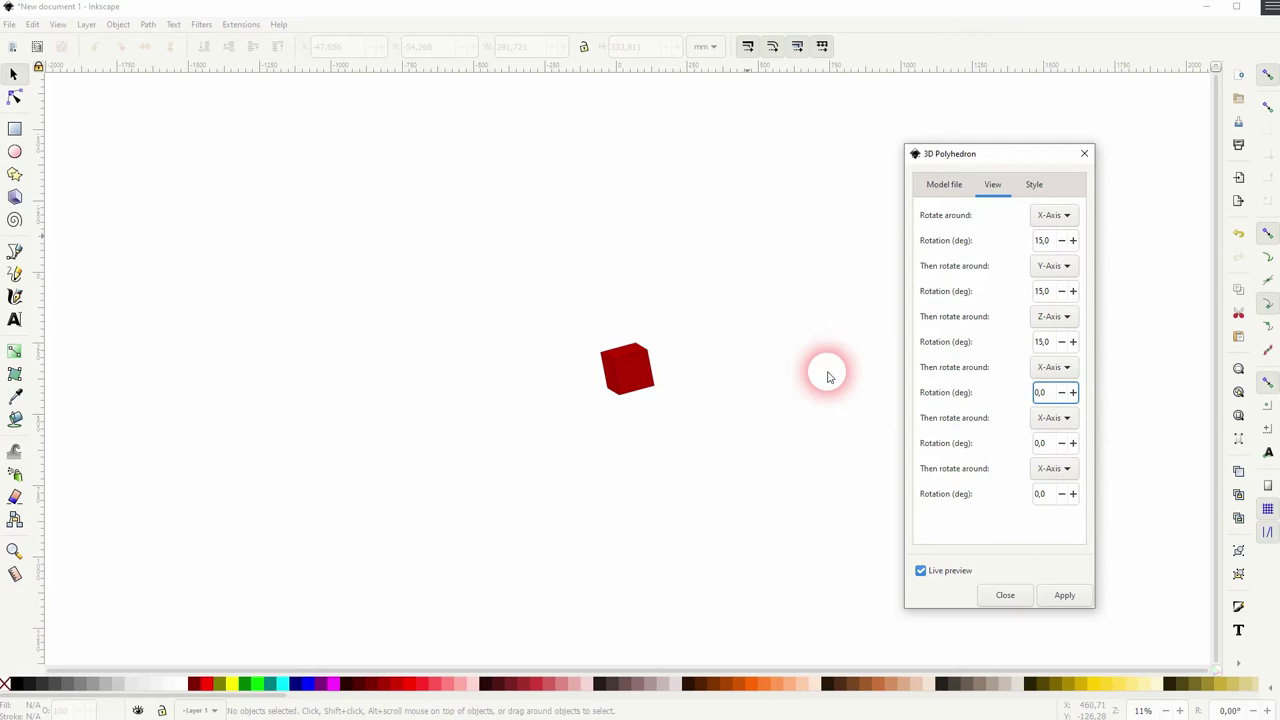
click(1050, 291)
text(25)
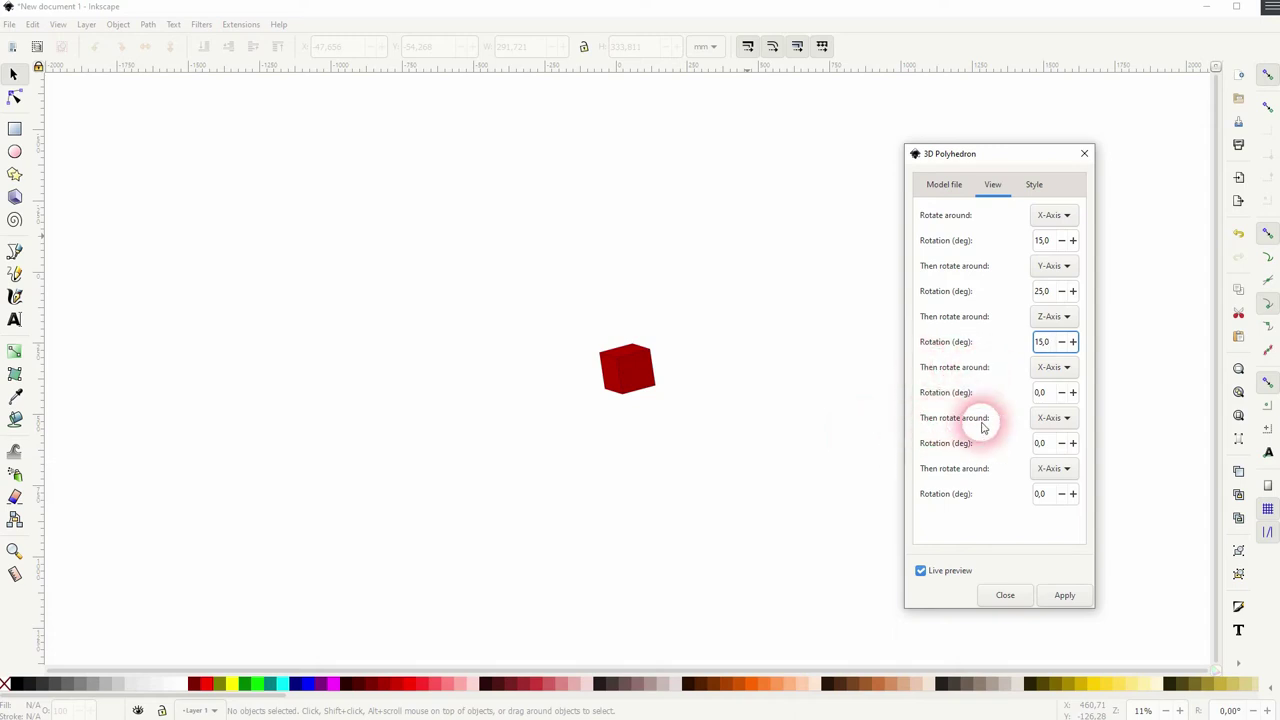
- Set the polyhedron's scaling factor to 1000 on the Style tab
click(1024, 186)
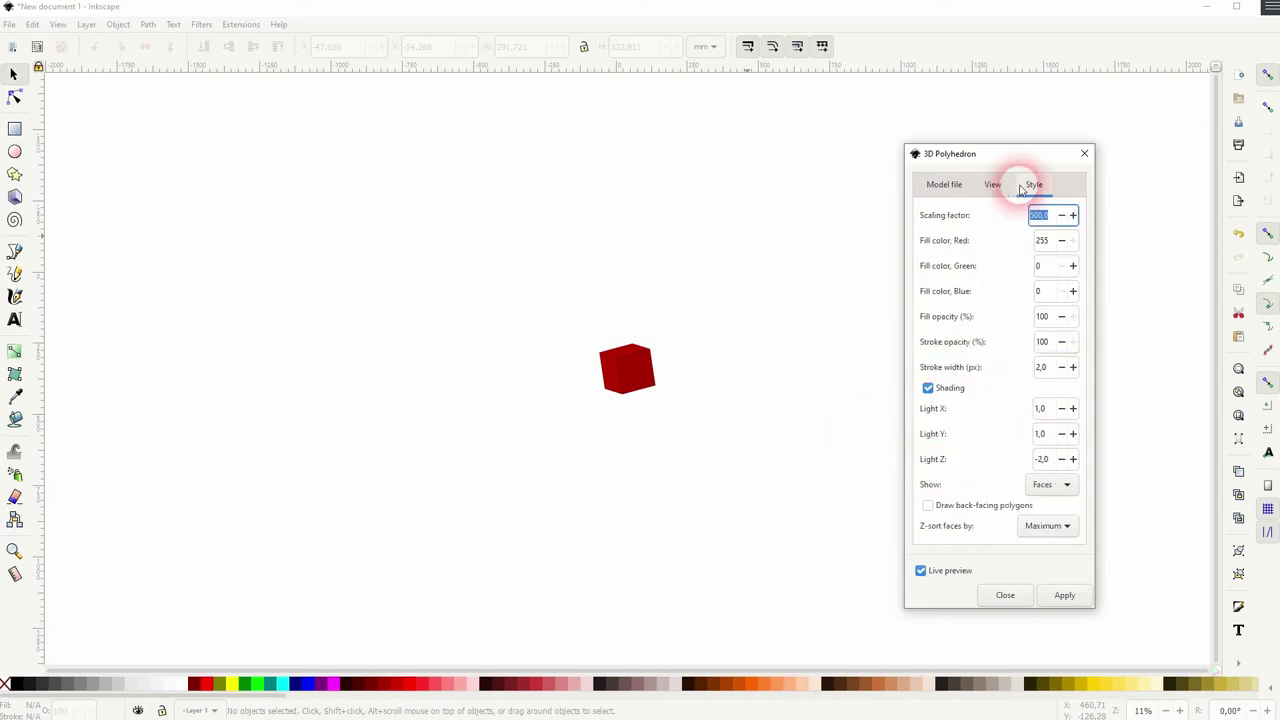
triple_click(1055, 222)
text(100)
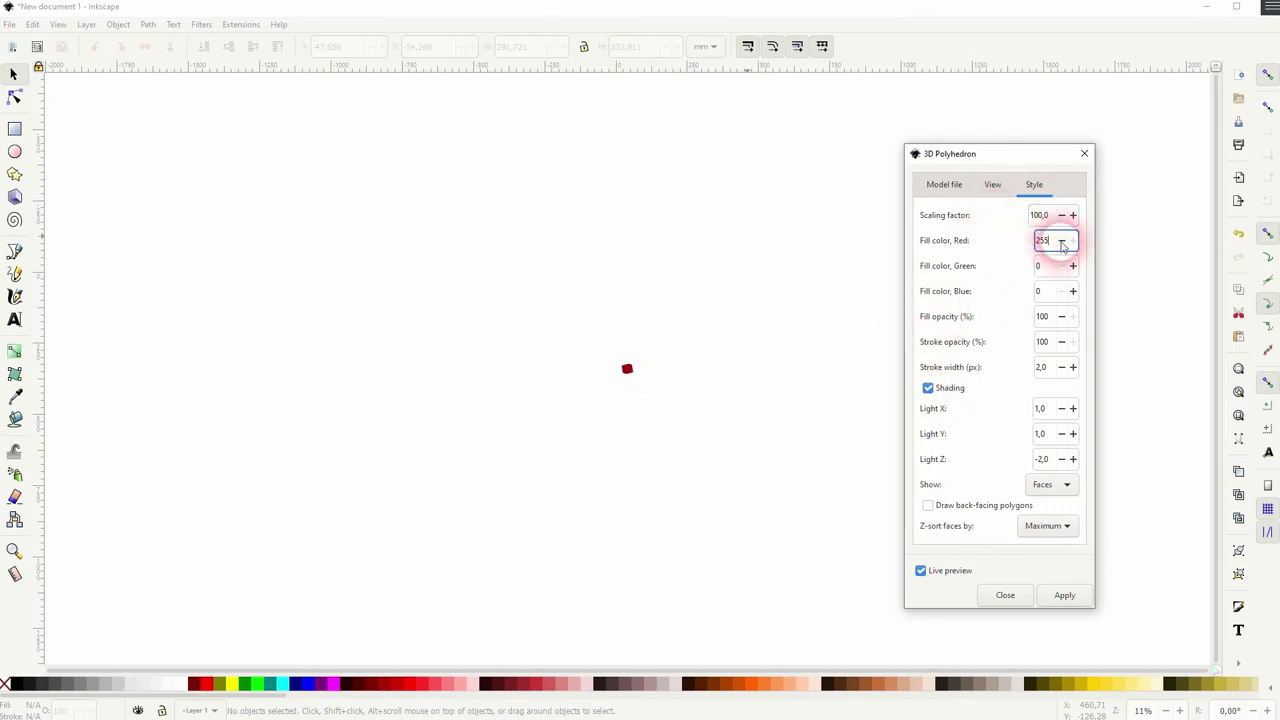
triple_click(1043, 214)
text(1000)
click(1049, 240)
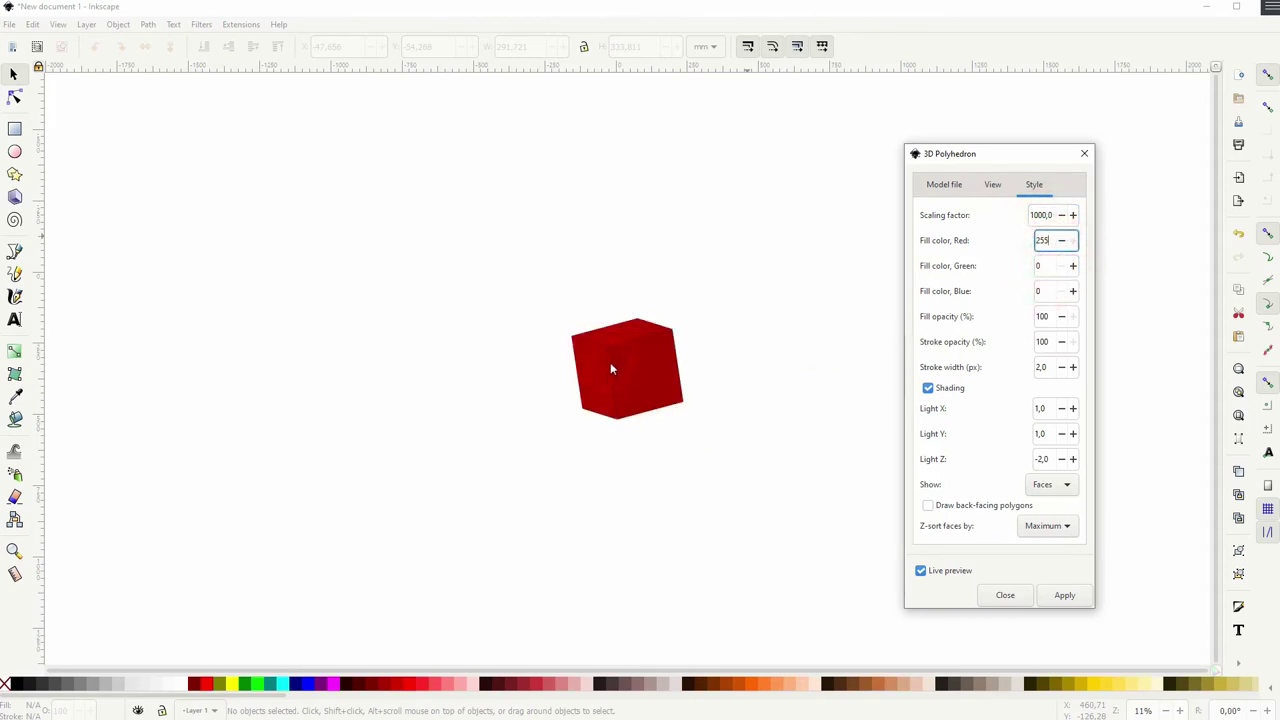
- Set the cube's fill opacity to 100 for fully opaque faces
click(889, 308)
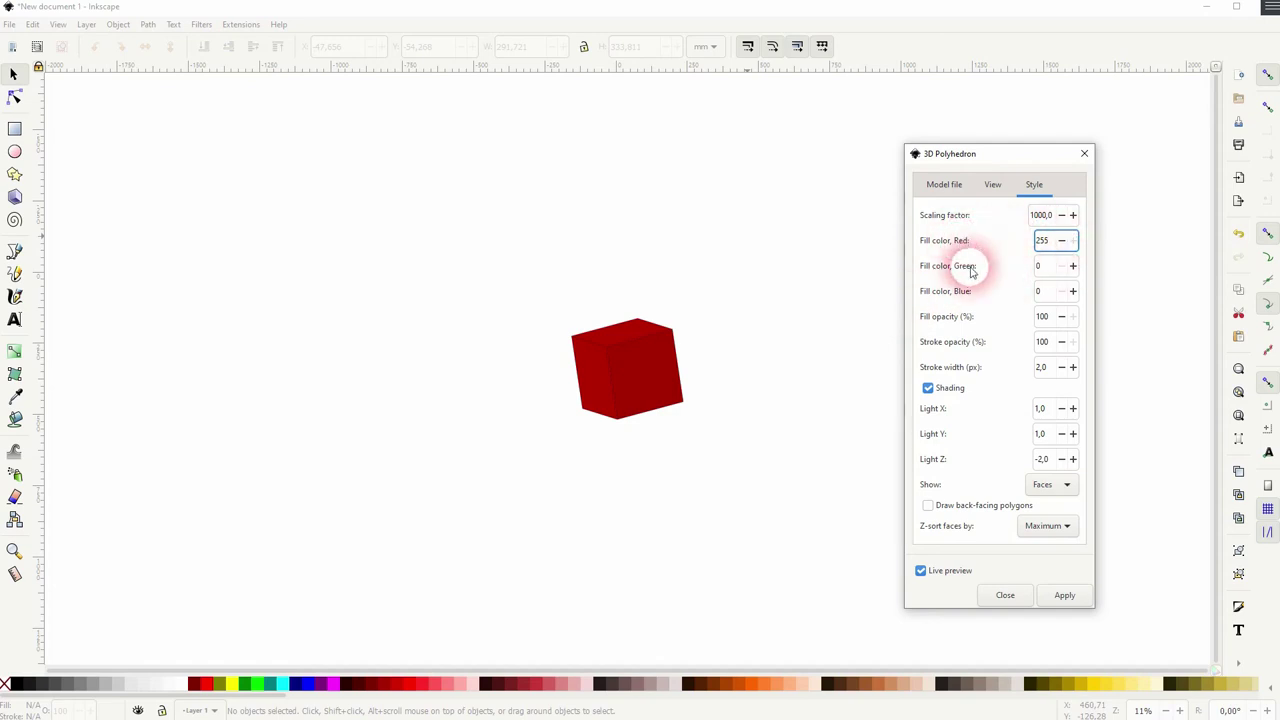
double_click(1045, 318)
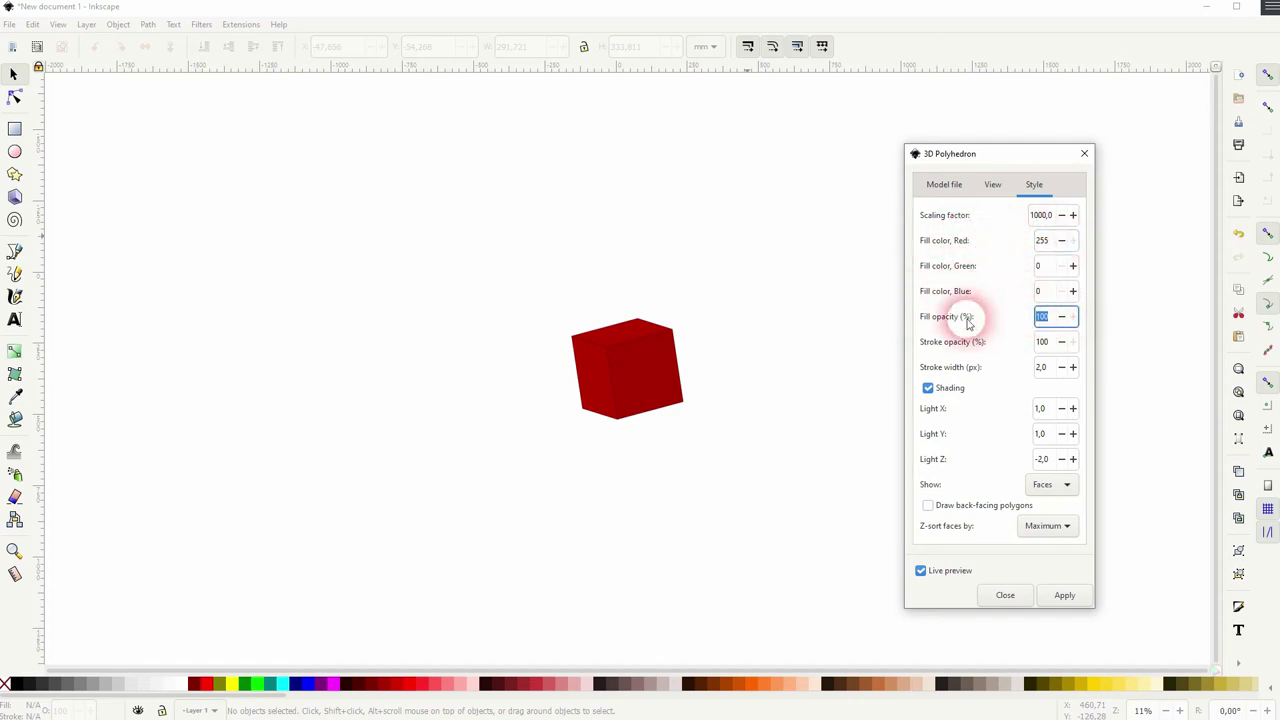
click(1045, 342)
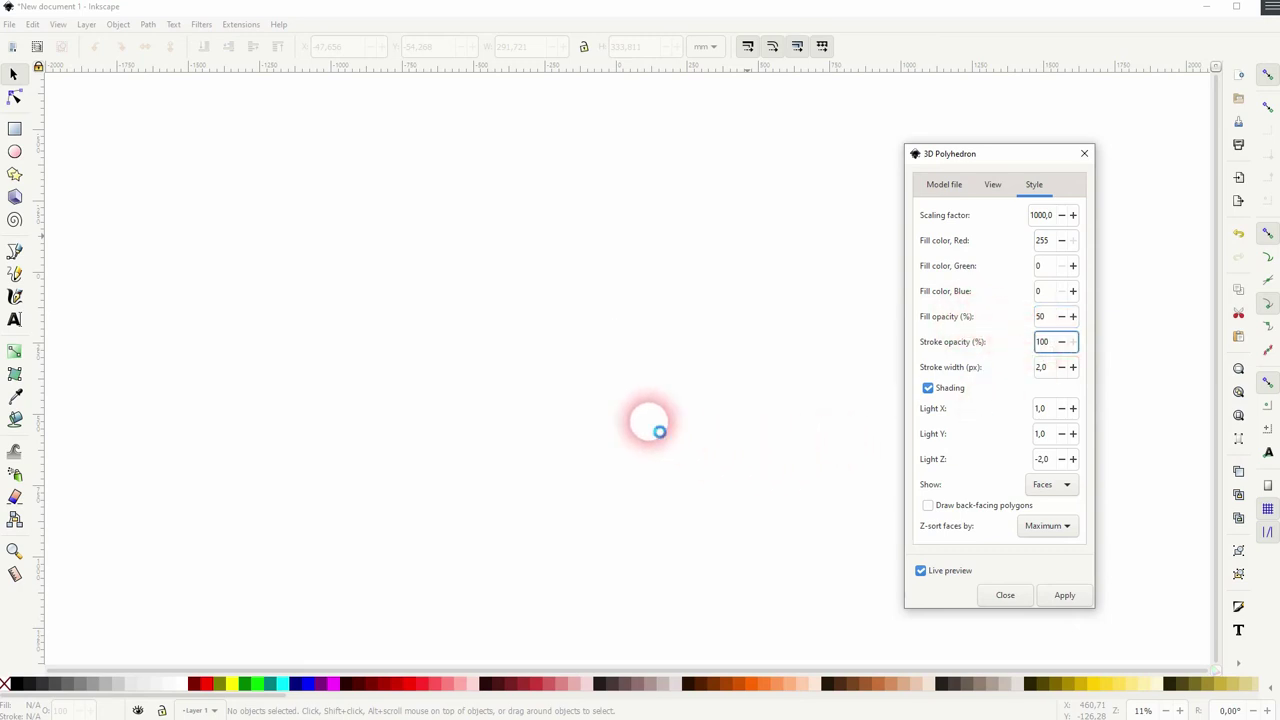
double_click(1050, 316)
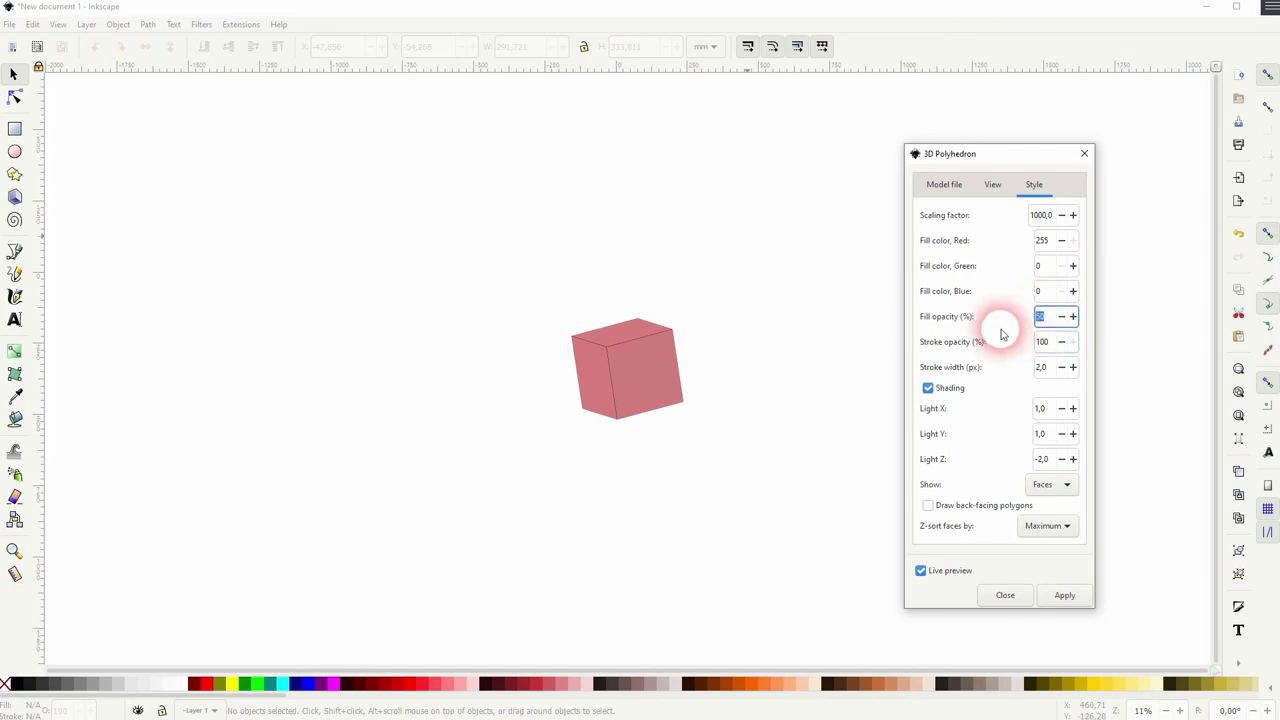
text(100)
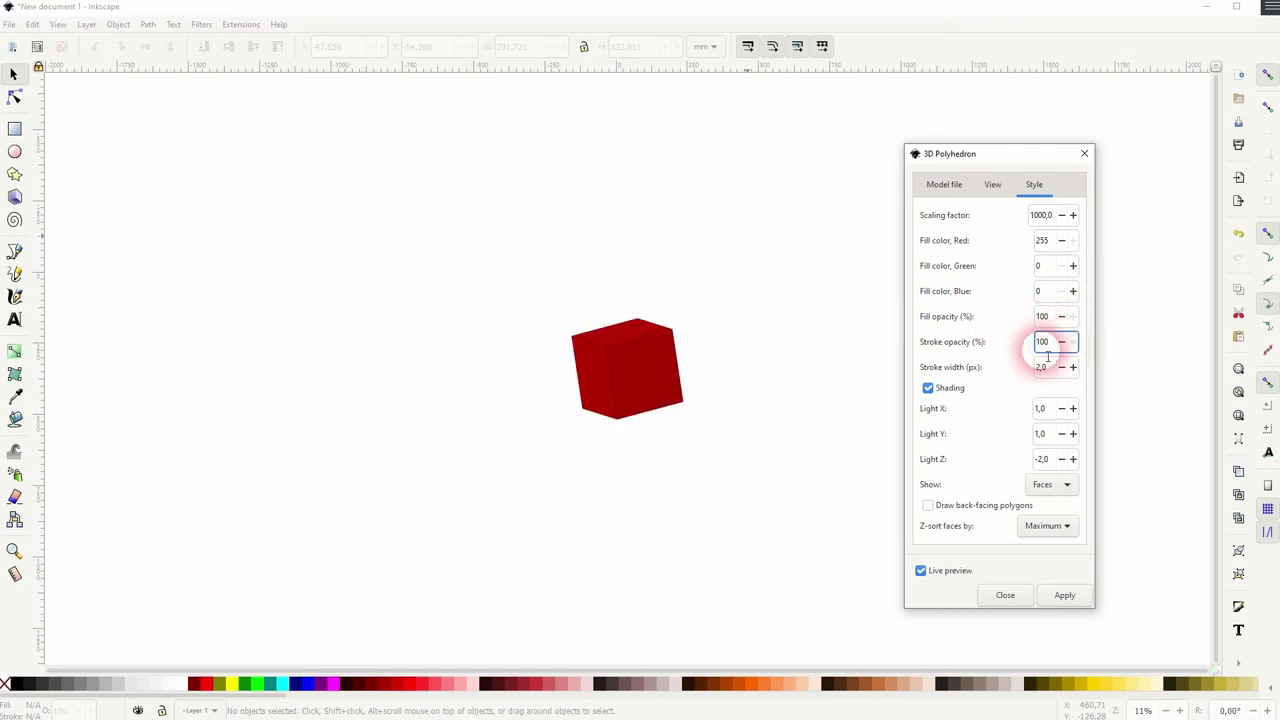
click(735, 470)
click(615, 330)
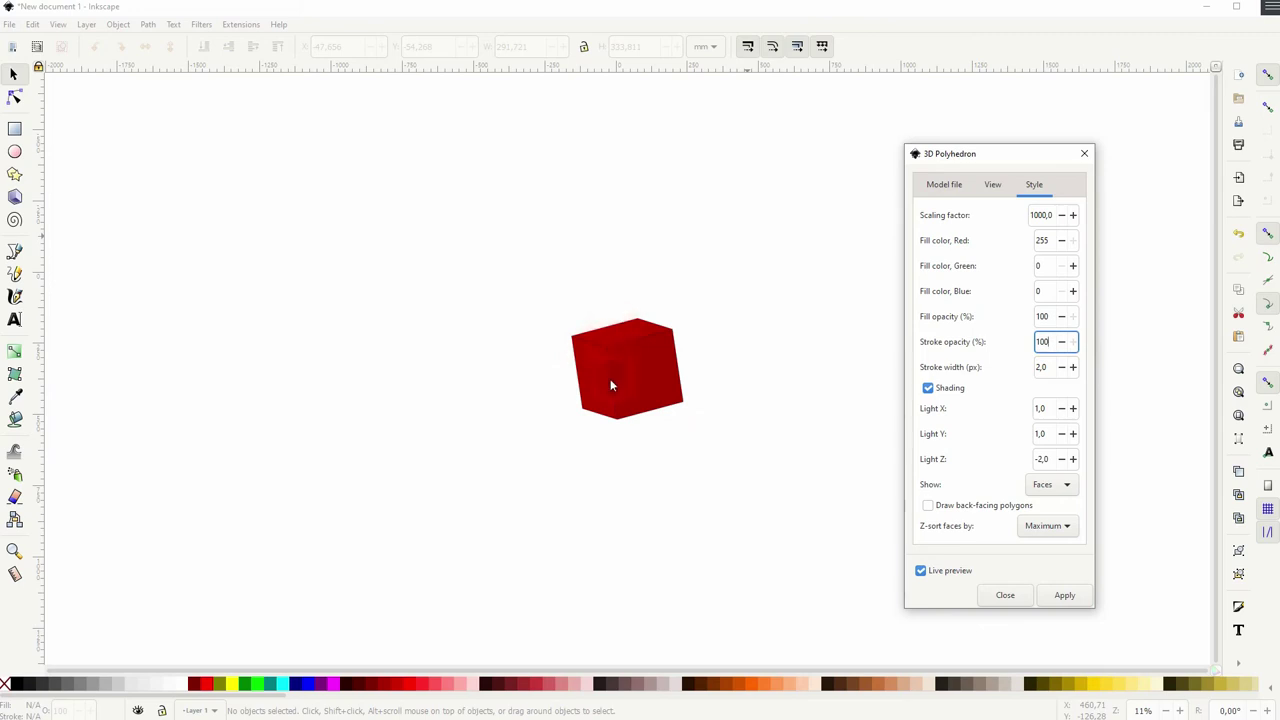
- Give the cube's outline 50% stroke opacity and a 5 px stroke width
double_click(1042, 367)
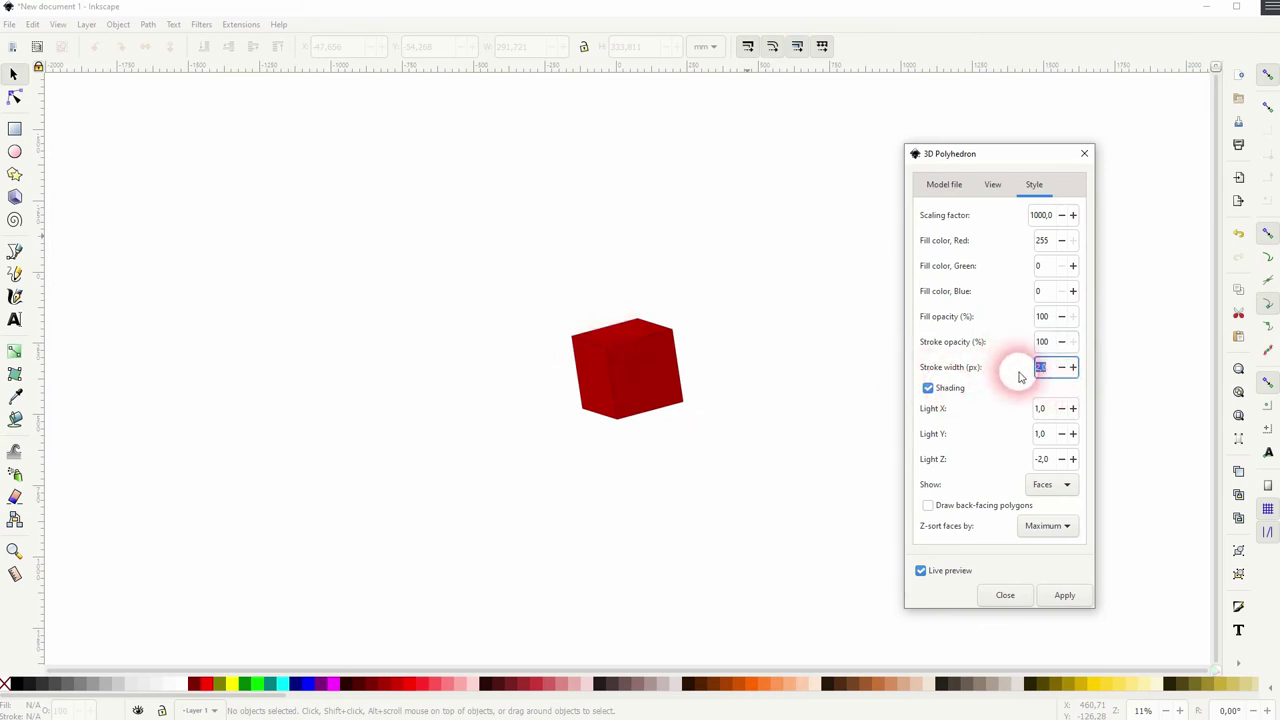
text(20)
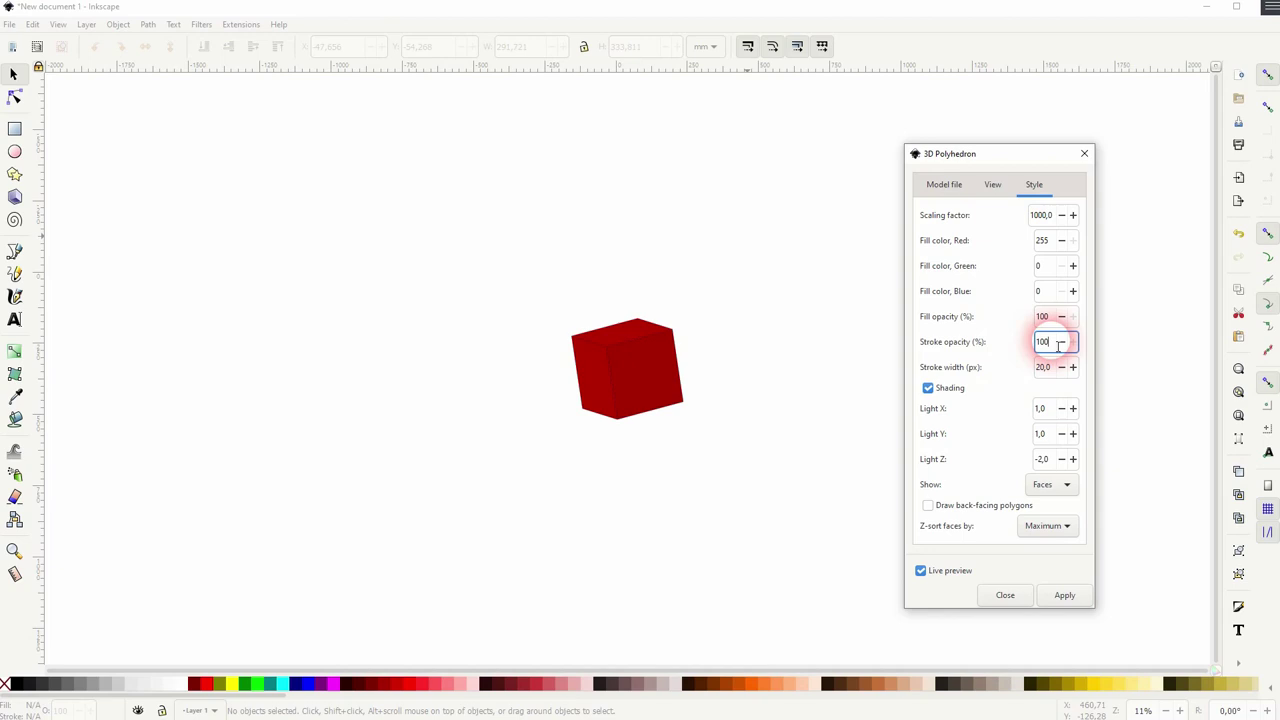
double_click(1060, 342)
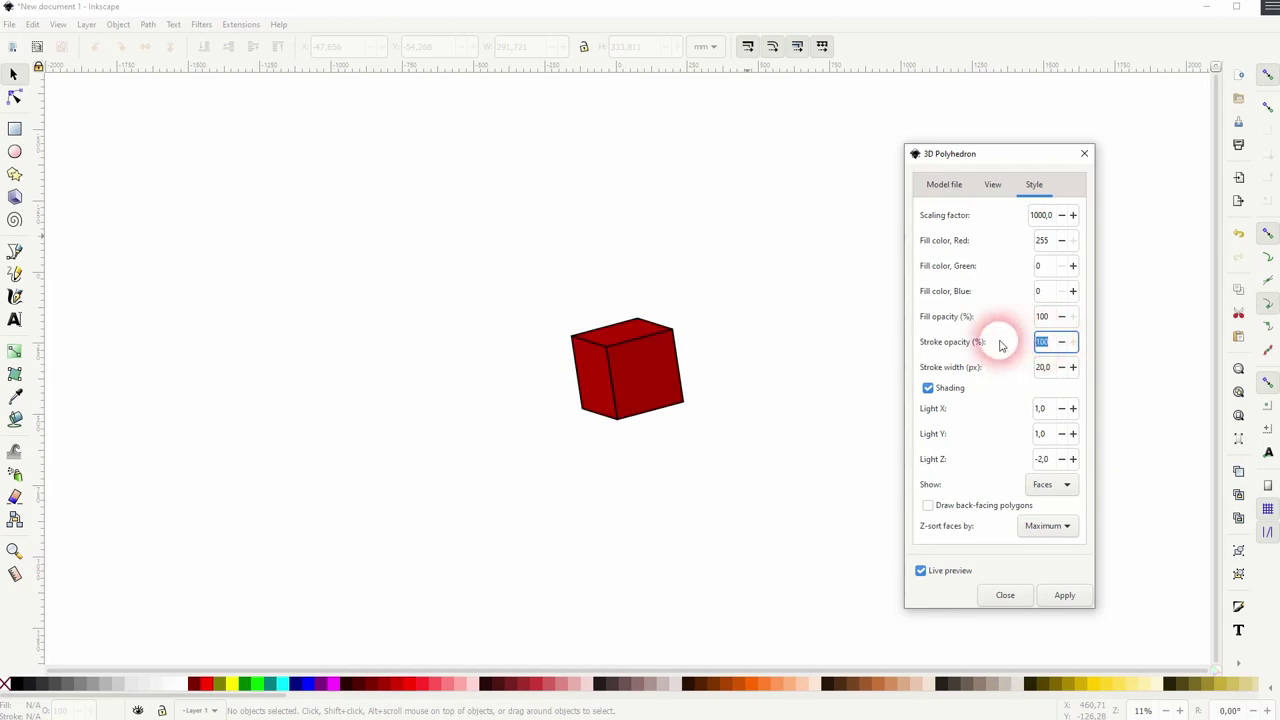
text(50)
click(1045, 367)
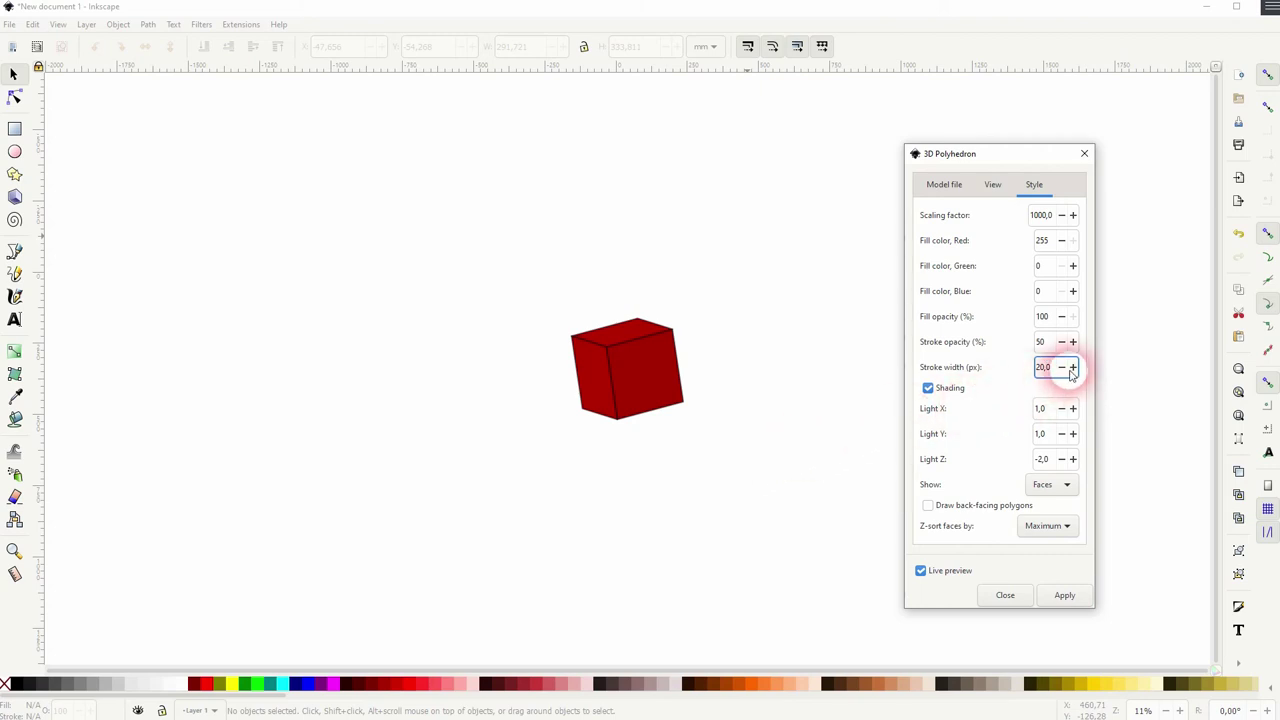
drag(1058, 370, 1030, 372)
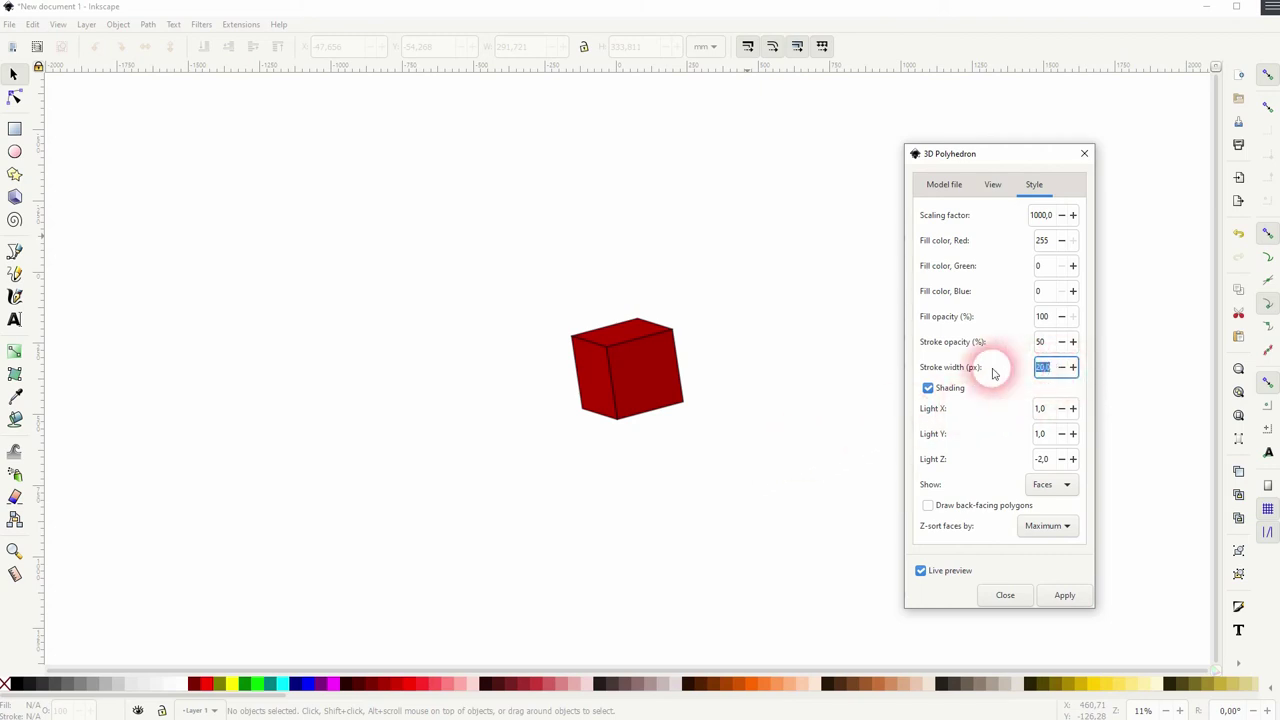
text(5)
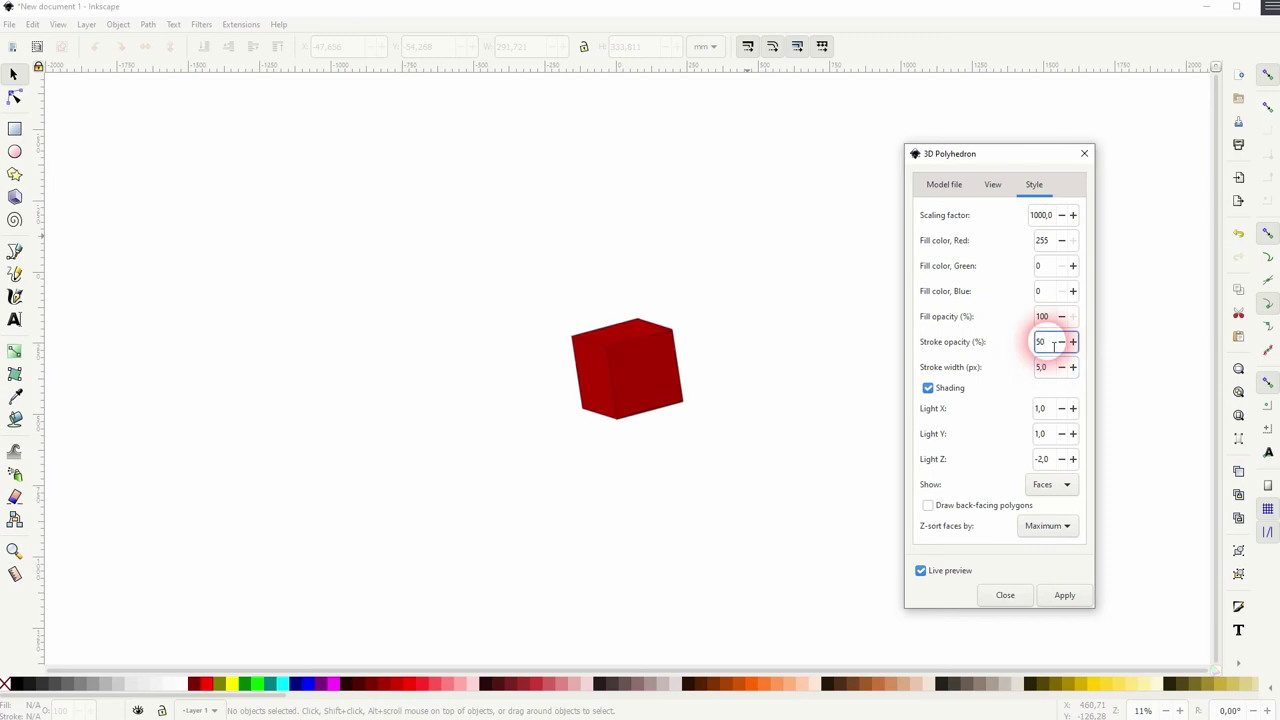
- Try a light X value of 10 and select the light Y value
drag(1051, 409, 1028, 416)
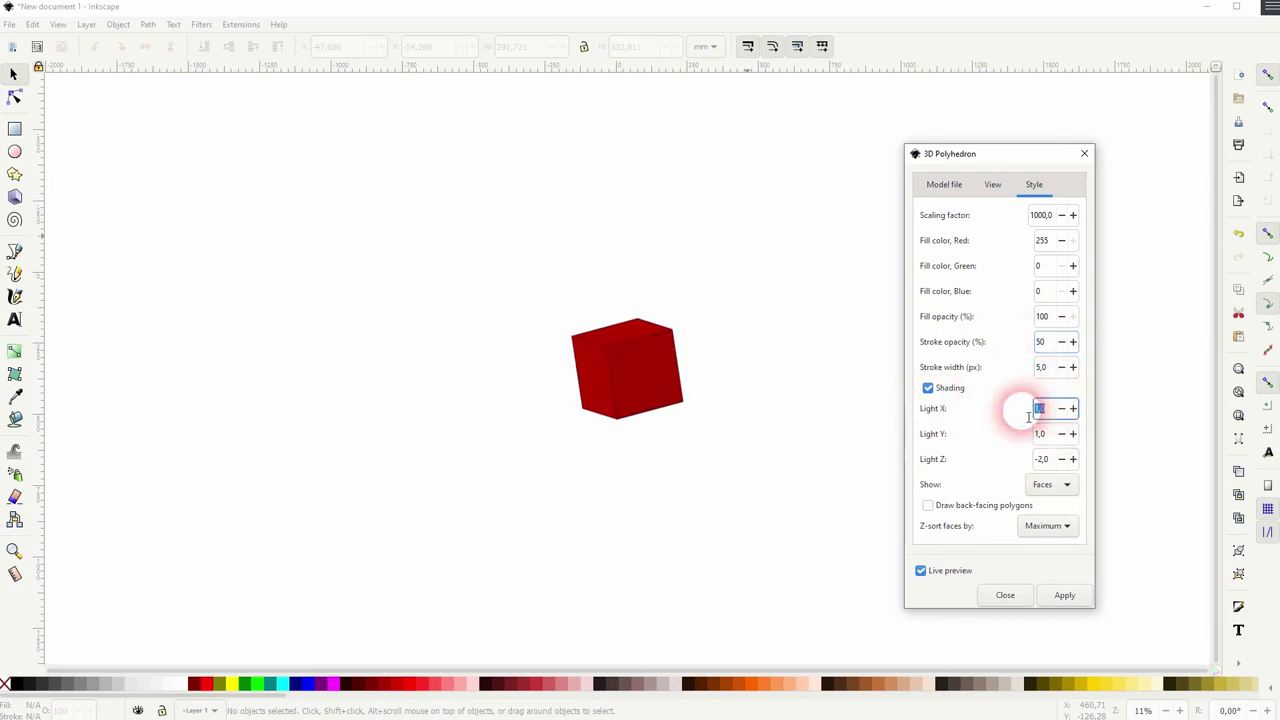
text(10)
click(1055, 436)
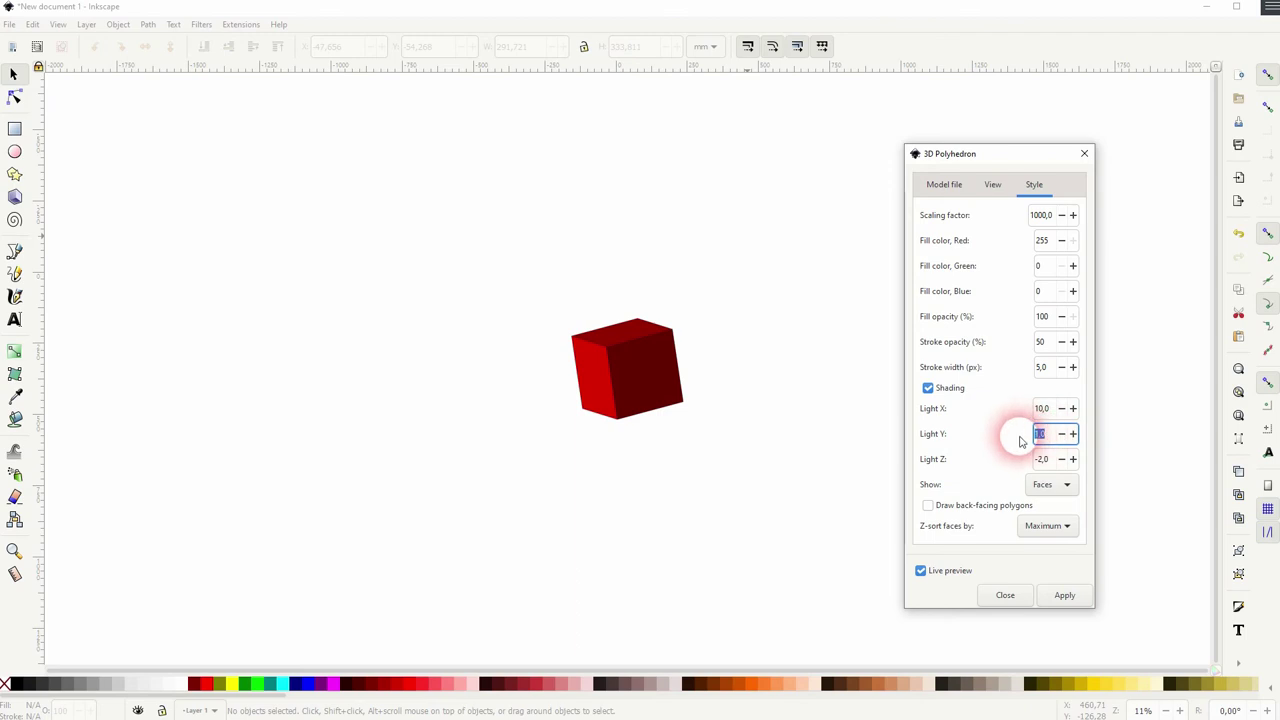
double_click(1038, 435)
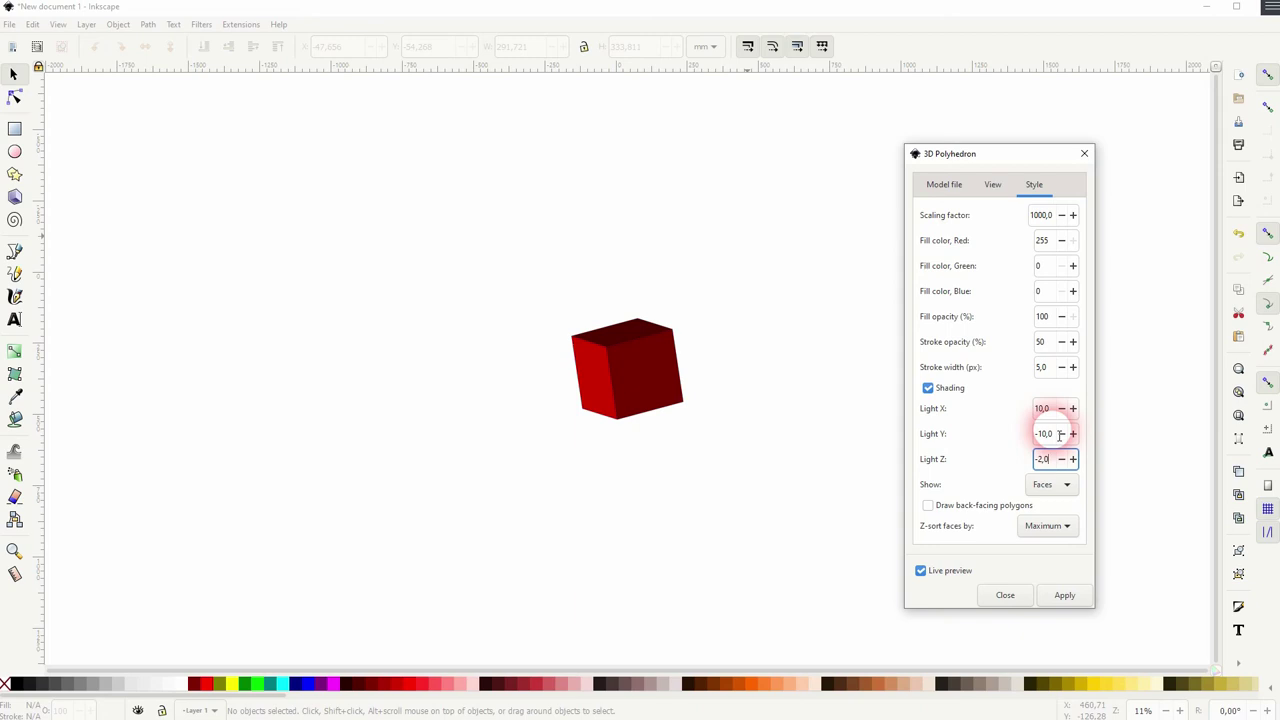
- Preview the Show options Edges and Vertices, then return to Faces
click(1052, 486)
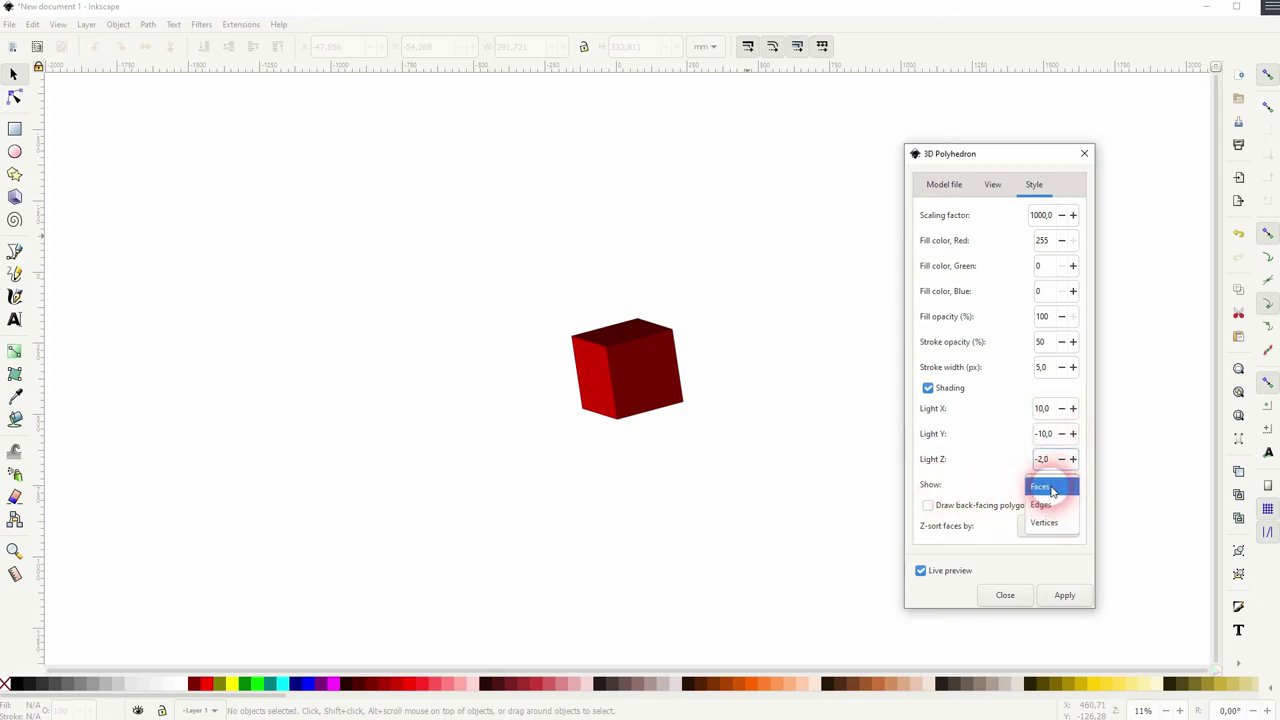
click(1059, 504)
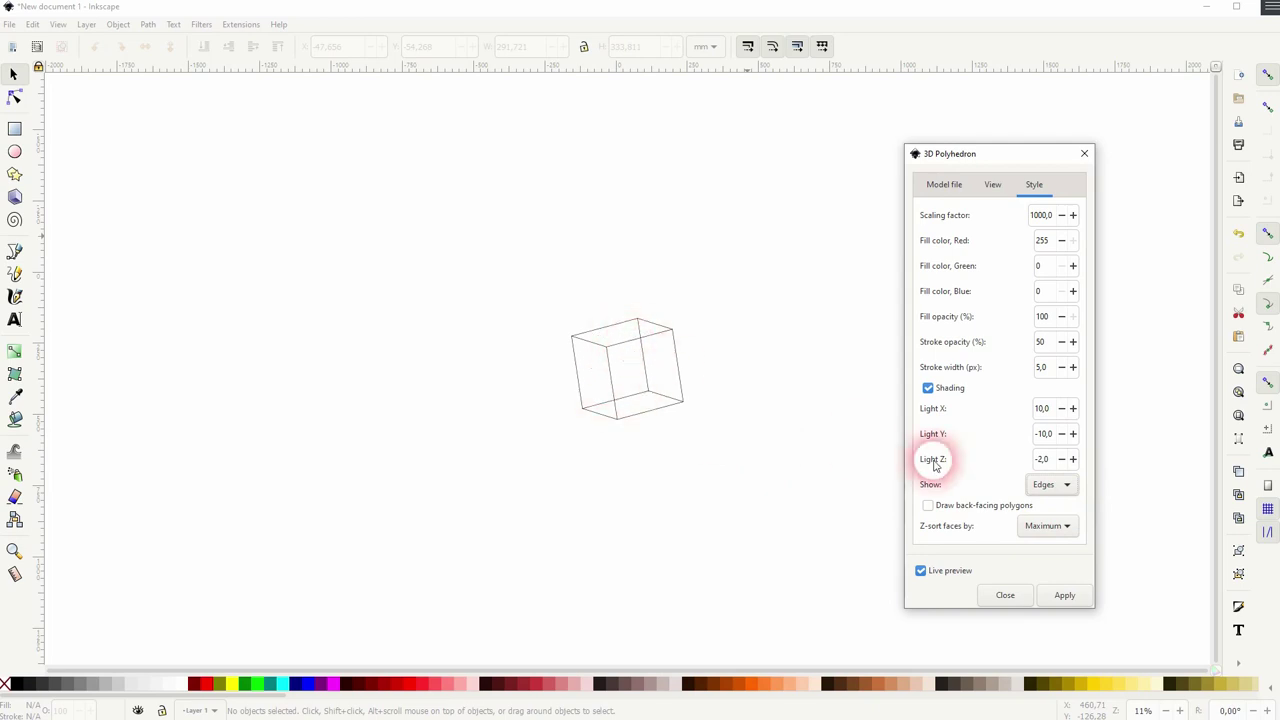
click(1051, 486)
click(1058, 507)
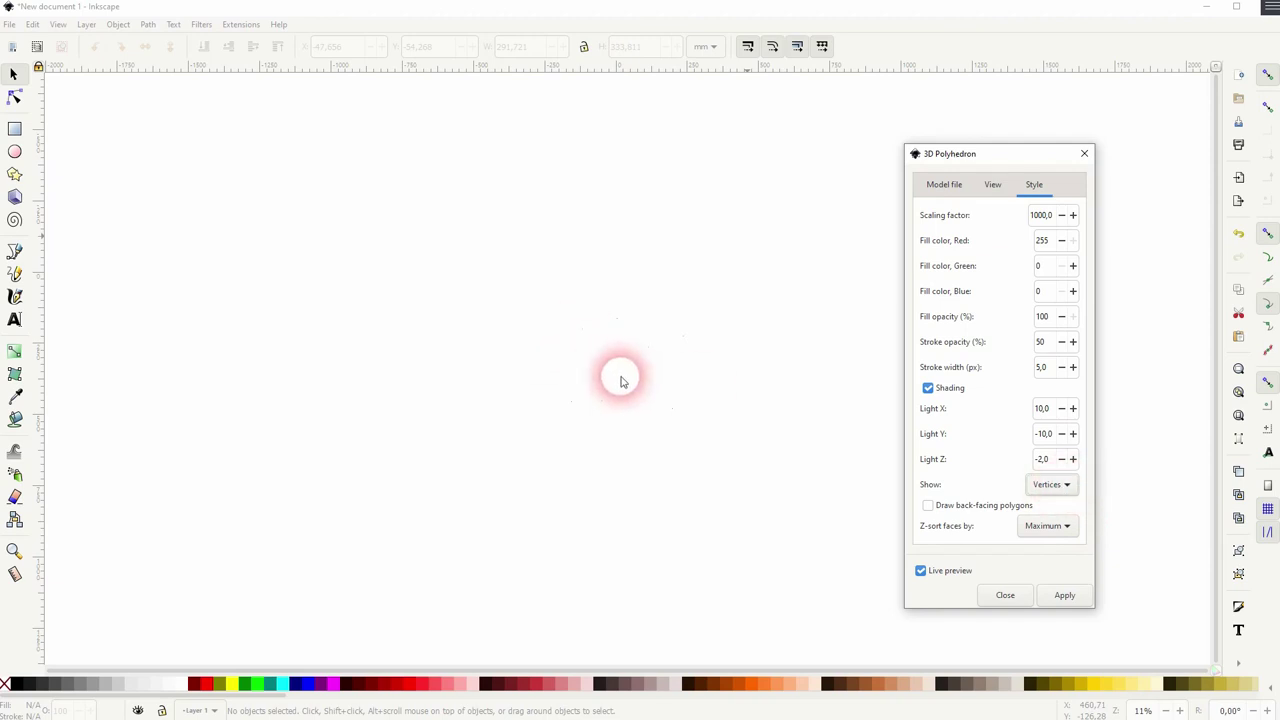
click(1045, 486)
click(1041, 450)
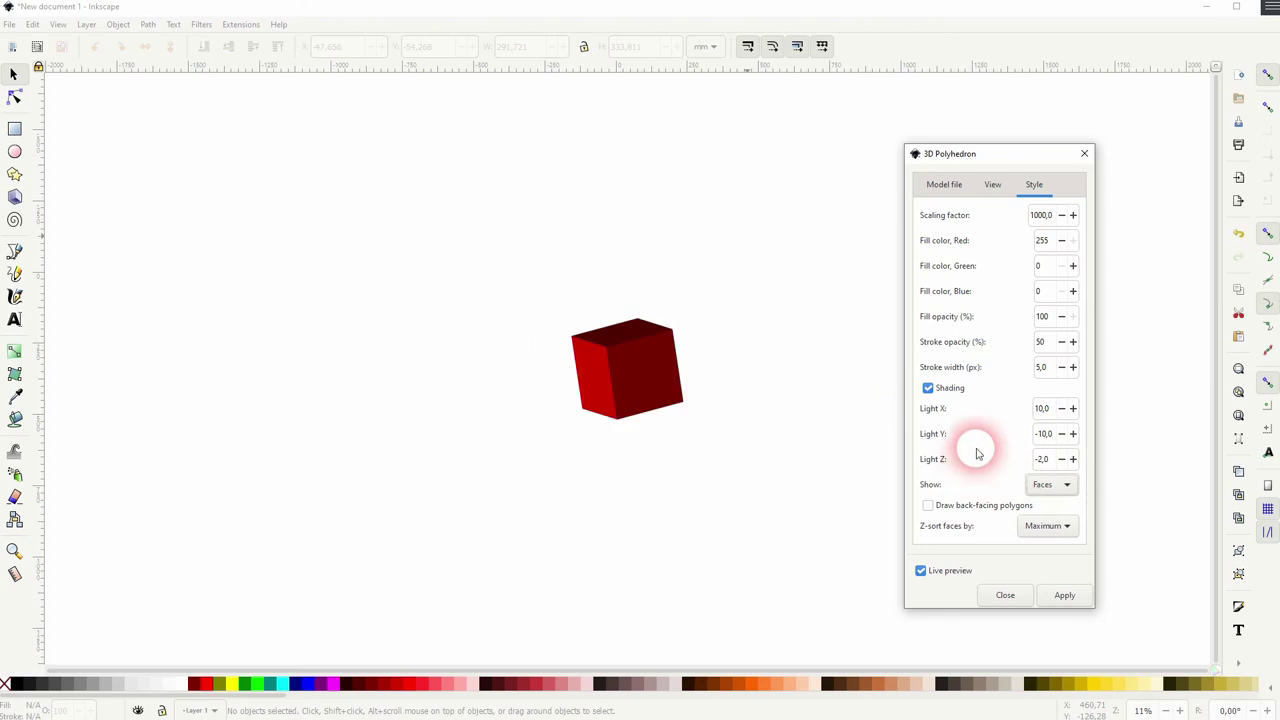
- Set light X to 2 and light Y to 1
double_click(1058, 410)
text(2)
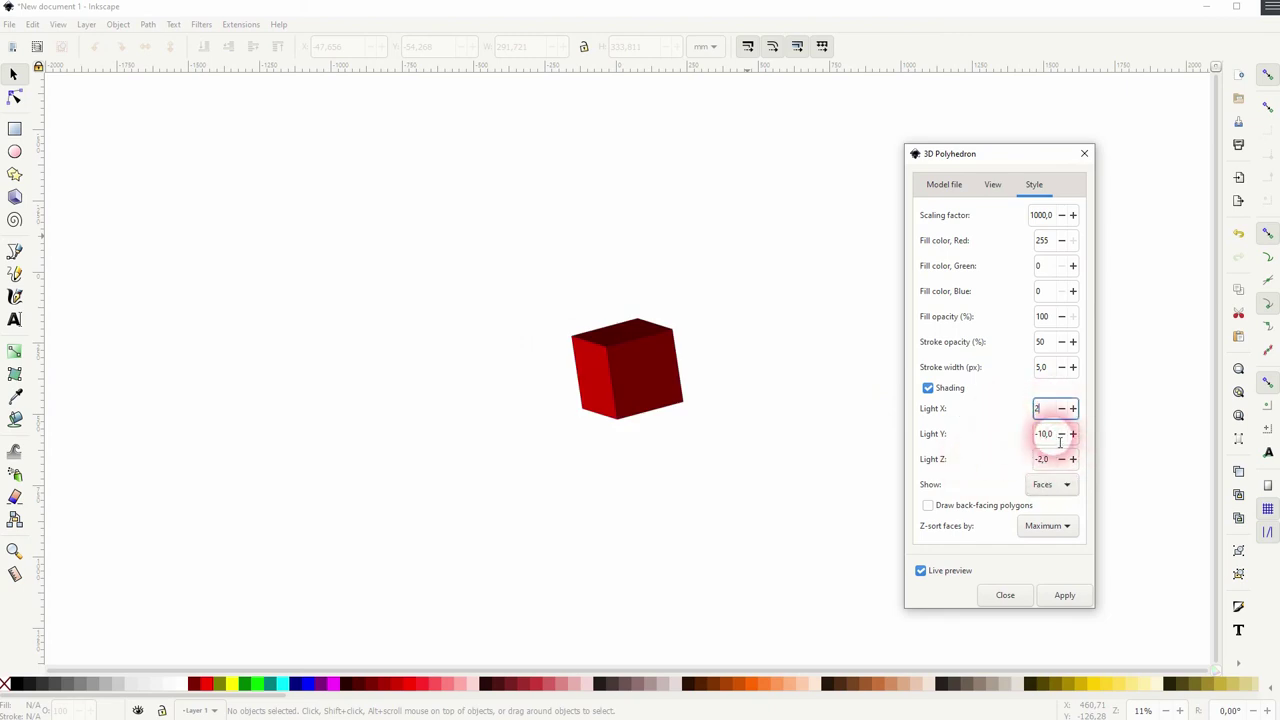
key(Tab)
text(1)
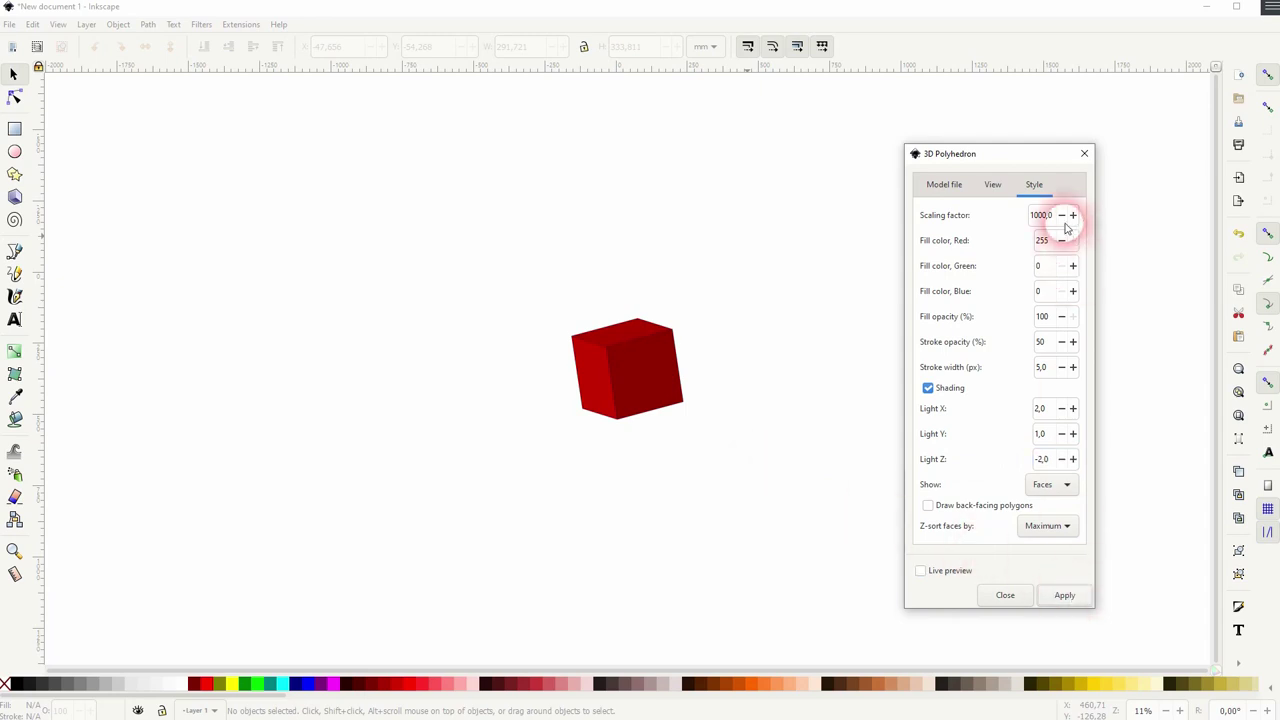
- Close the polyhedron dialog, scale the rendered cube up to about 1014 × 918 mm and center it
click(1084, 153)
drag(482, 474, 900, 180)
drag(688, 372, 865, 322)
drag(717, 389, 638, 377)
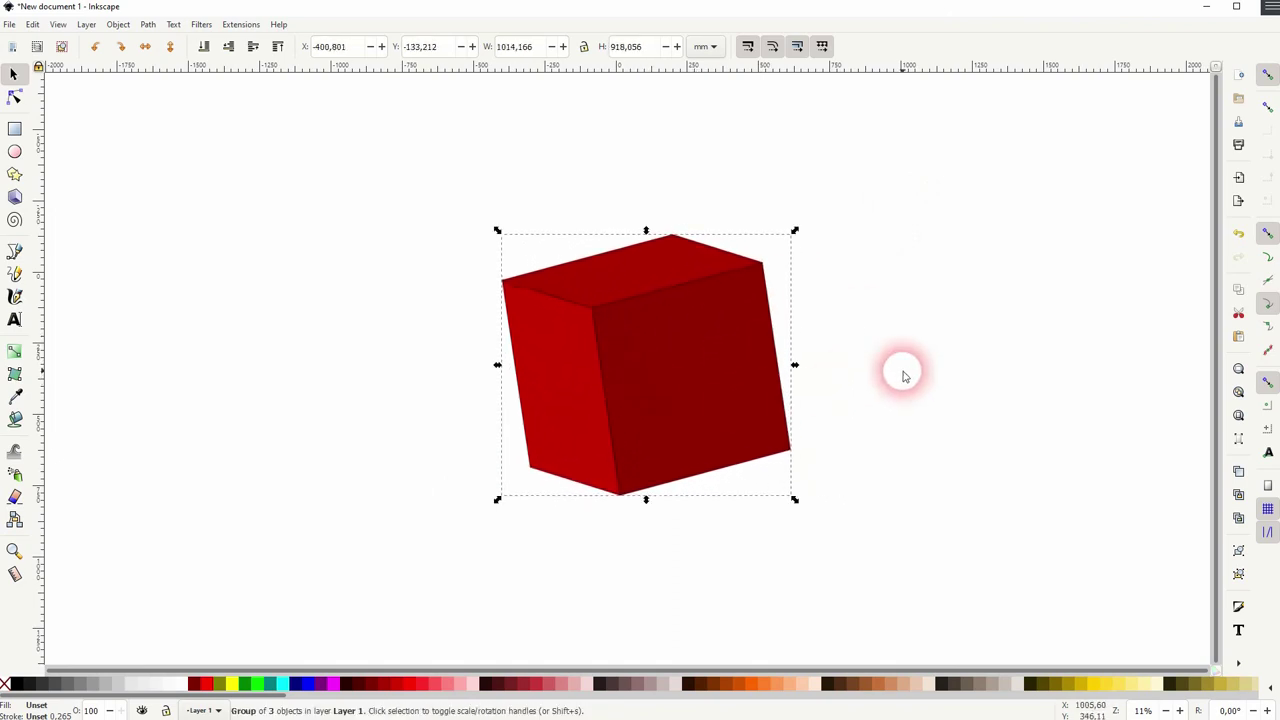
click(900, 371)
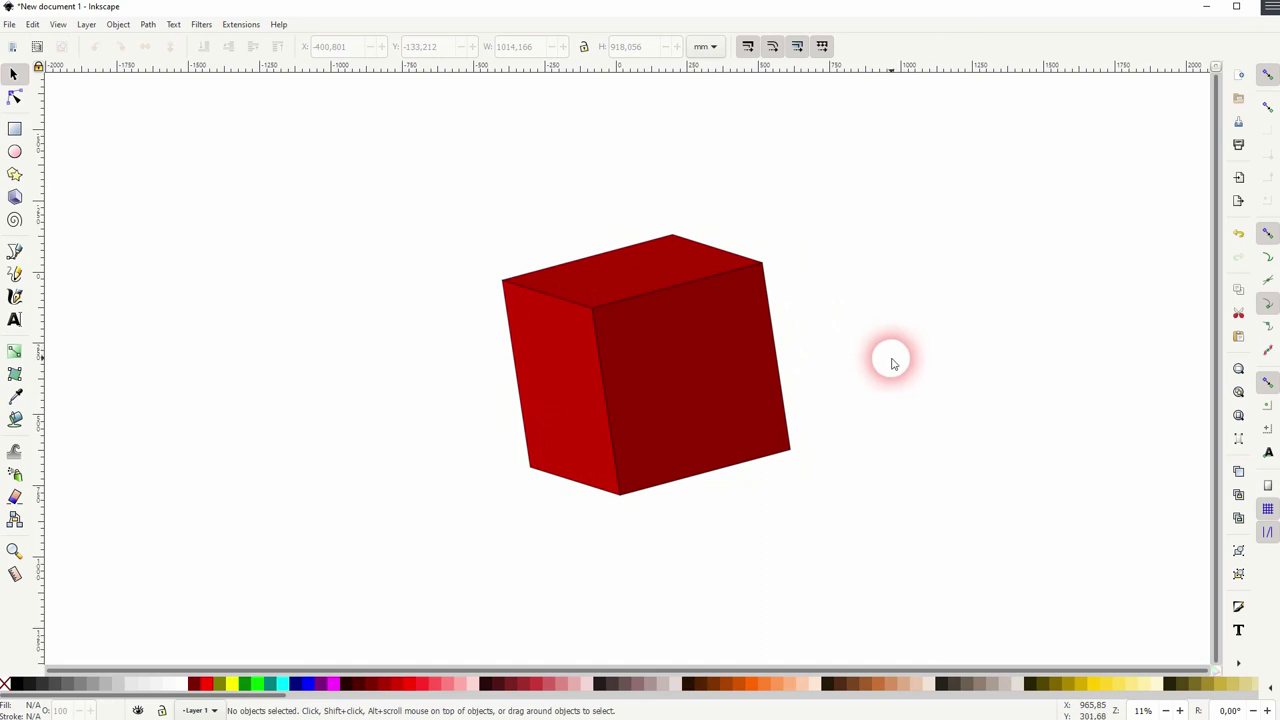